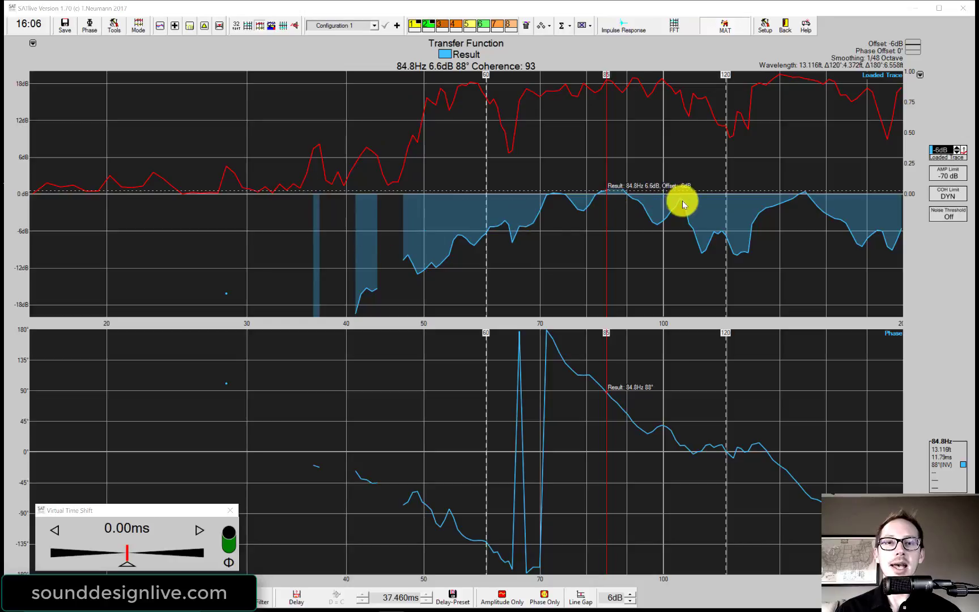
Read the Result trace at 95.6 Hz (2.7 dB, 27°), checking full range, then back to 20–200 Hz
click(652, 213)
key(ctrl+f)
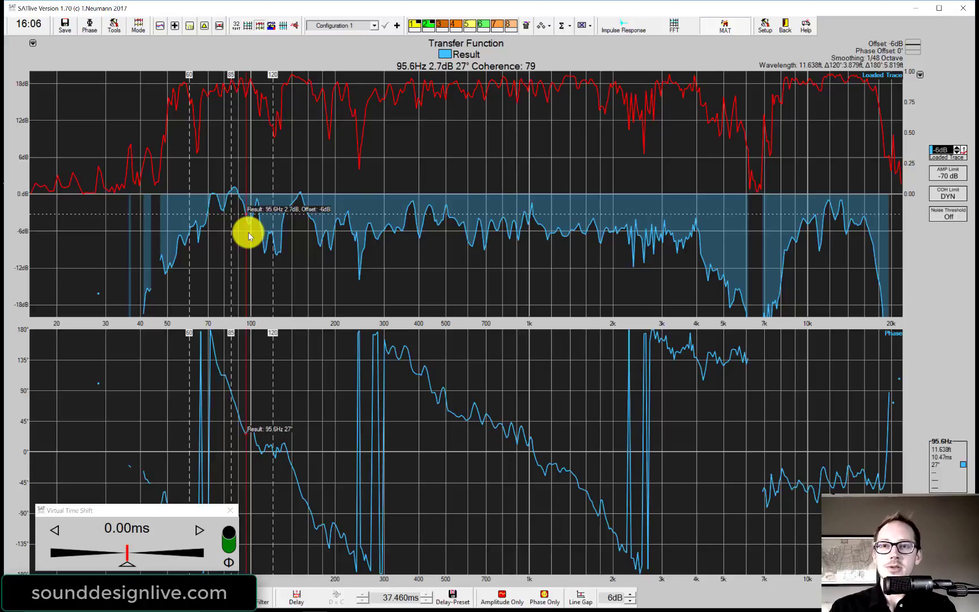
key(ctrl+l)
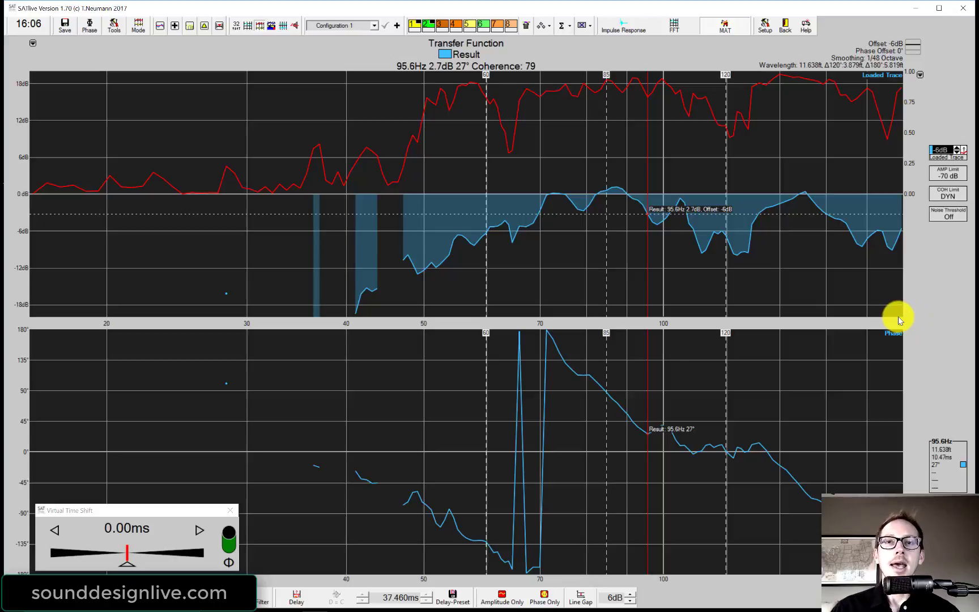
Overlay the OnAx S ground measurement from memory slot 1 and show the Live-Add summed trace
click(415, 24)
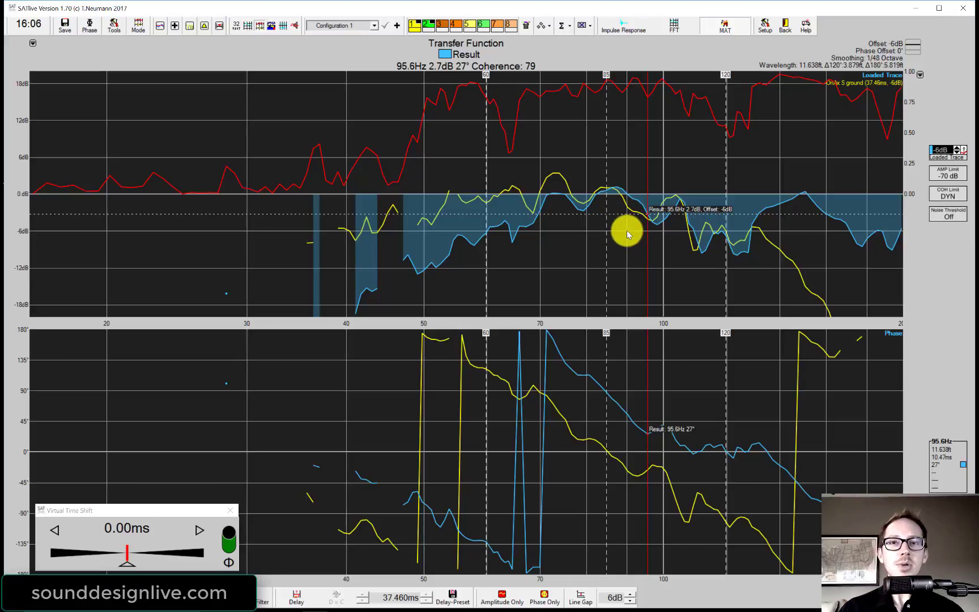
right_click(754, 208)
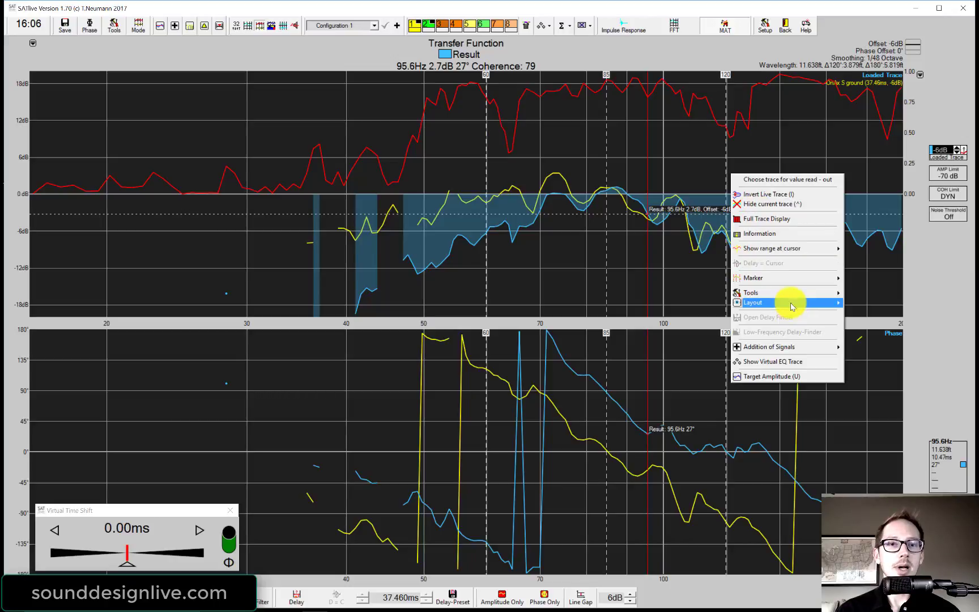
mouse_move(789, 348)
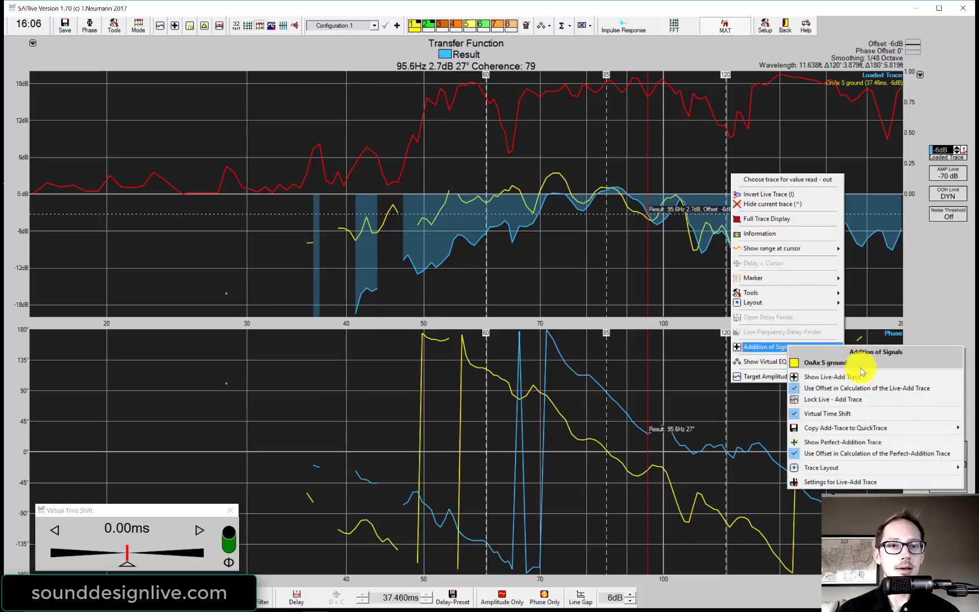
click(861, 379)
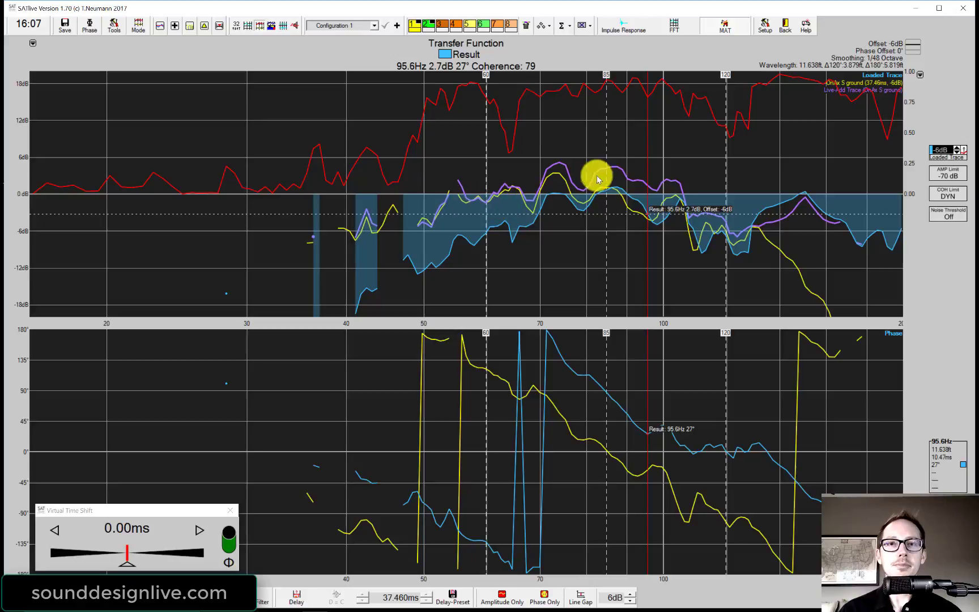
Show the Perfect-Addition trace for Result and OnAx S ground on the magnitude plot
right_click(772, 220)
mouse_move(792, 358)
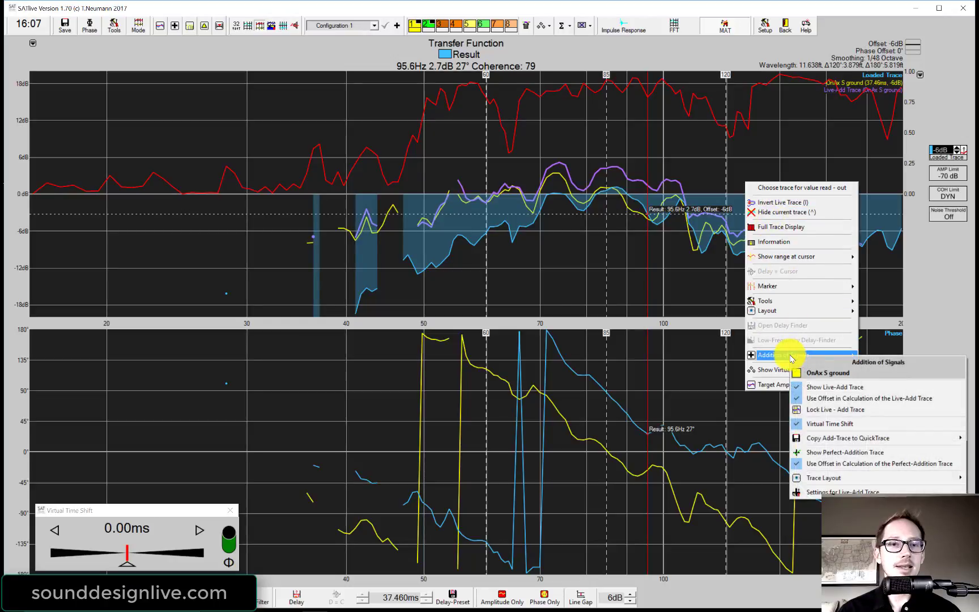
click(860, 452)
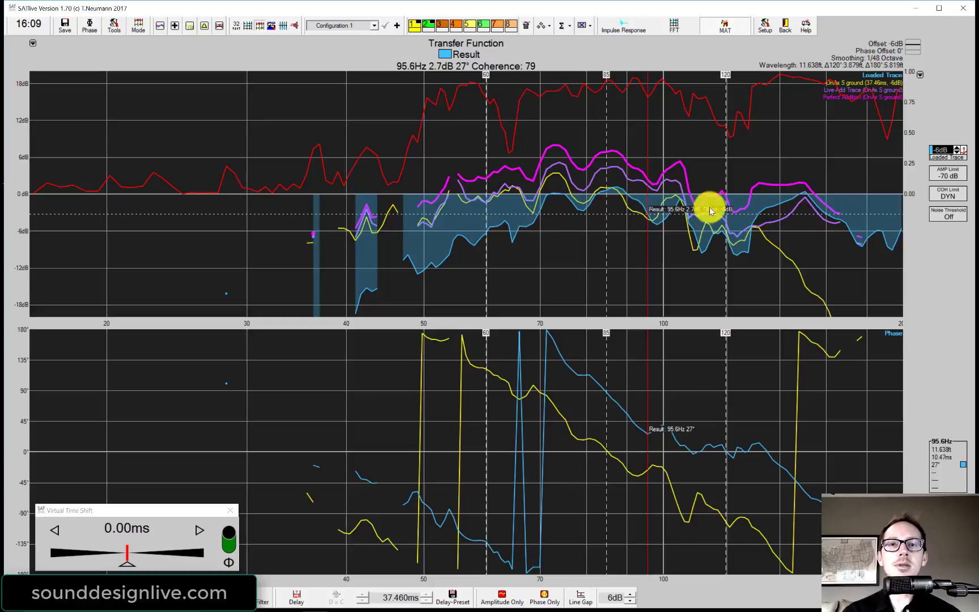
Move the Result read-out down from 75.4 Hz to 59.9 Hz, reading −0.4 dB and −132°
click(567, 213)
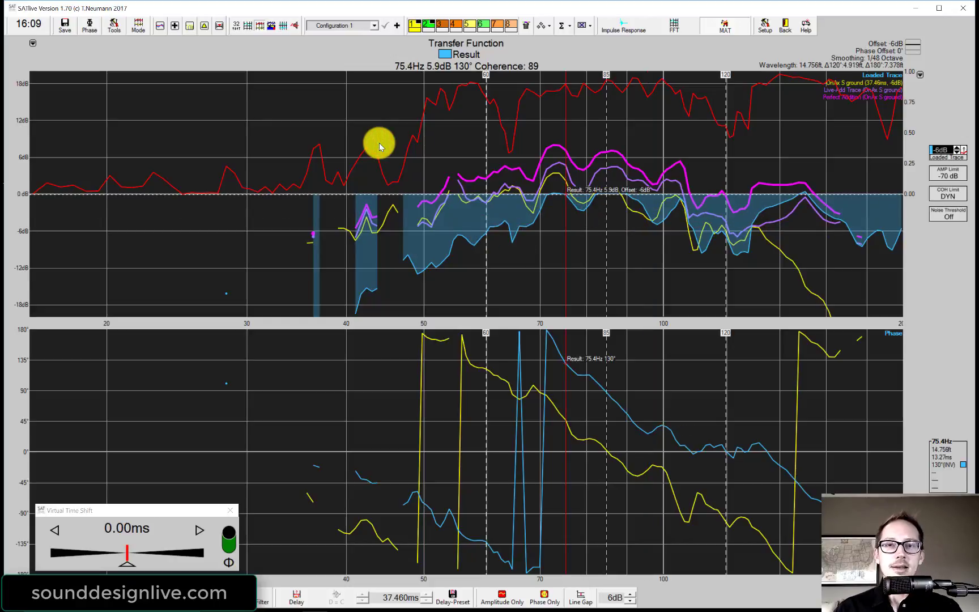
key(Left)
key(Left)
key(Left)
key(Left)
key(Left)
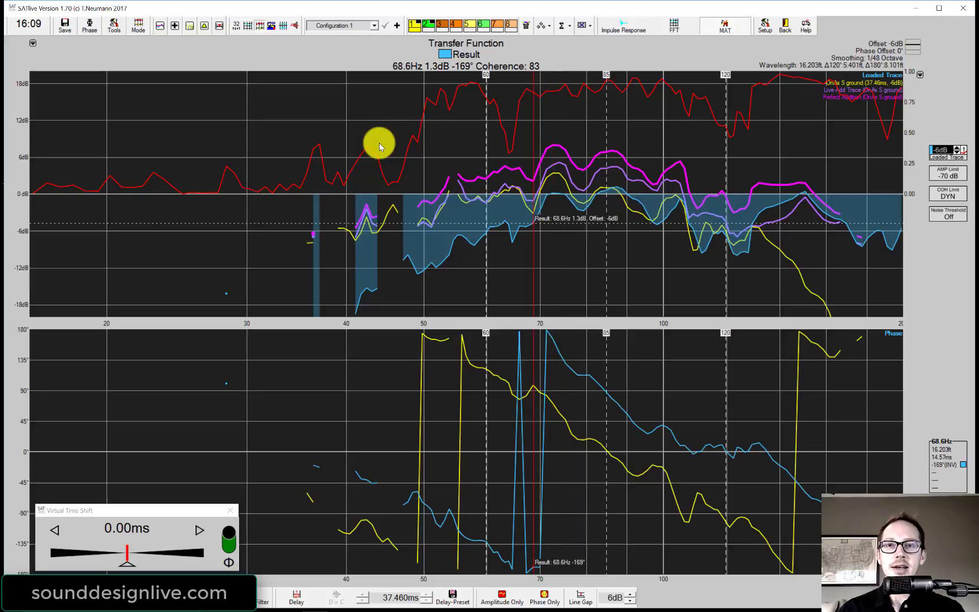
key(Left)
key(Left)
key(Left)
key(Left)
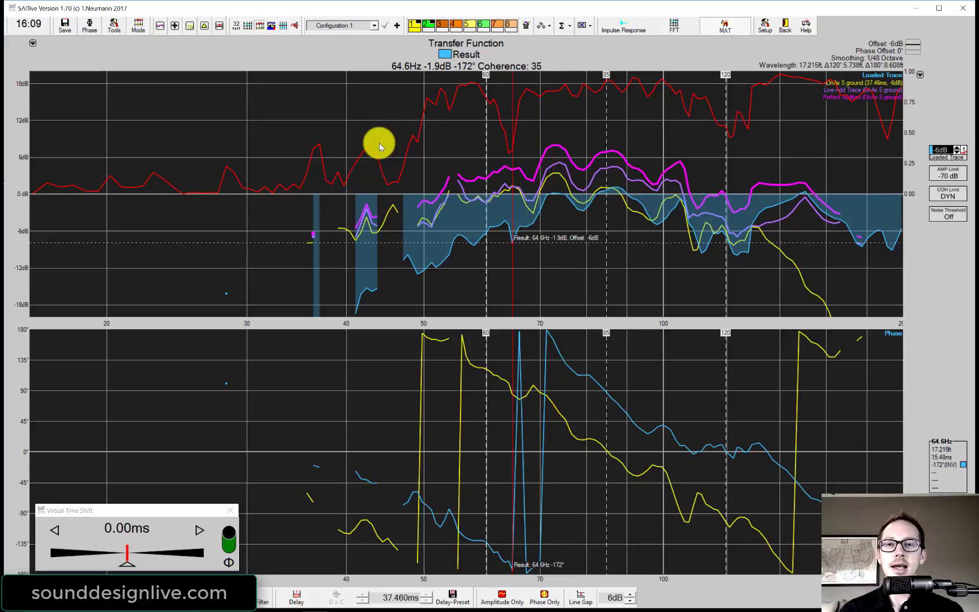
key(Left)
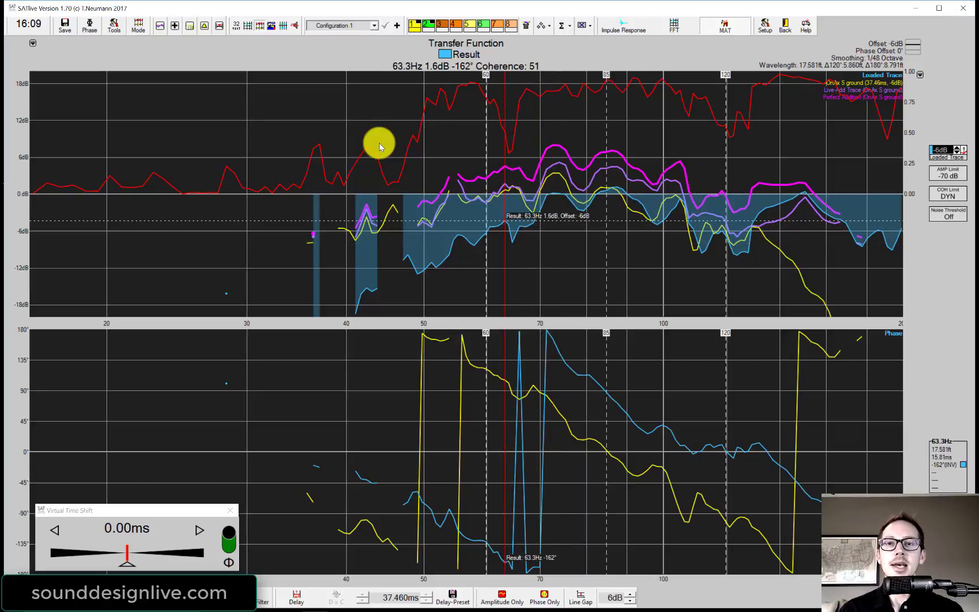
key(Left)
key(Left)
key(Left)
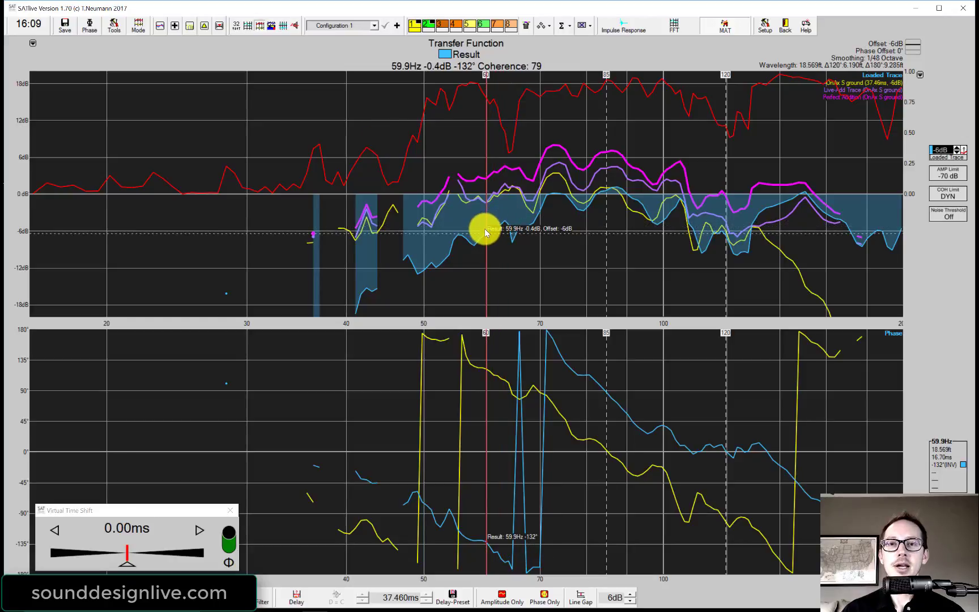
click(349, 152)
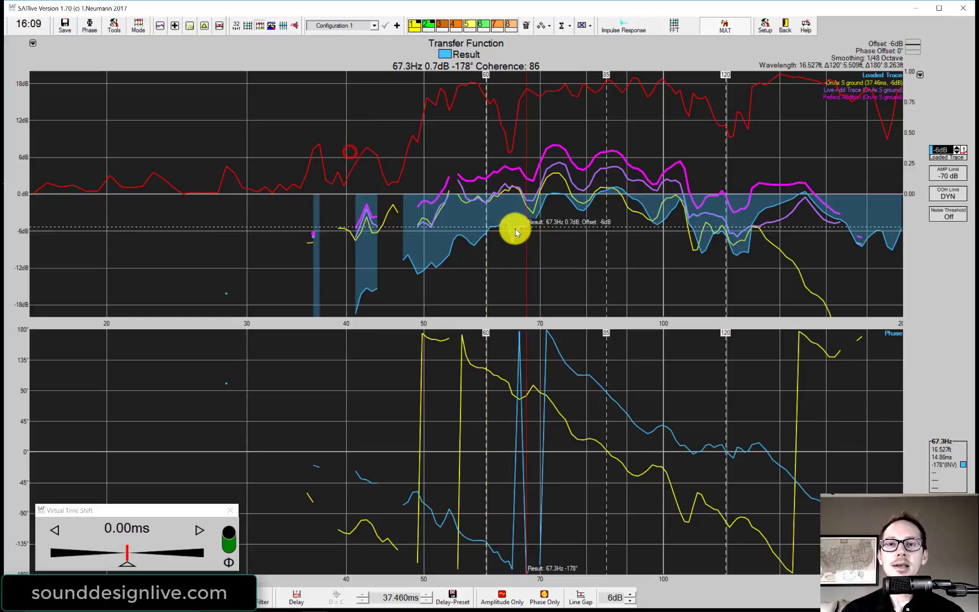
drag(528, 228, 486, 235)
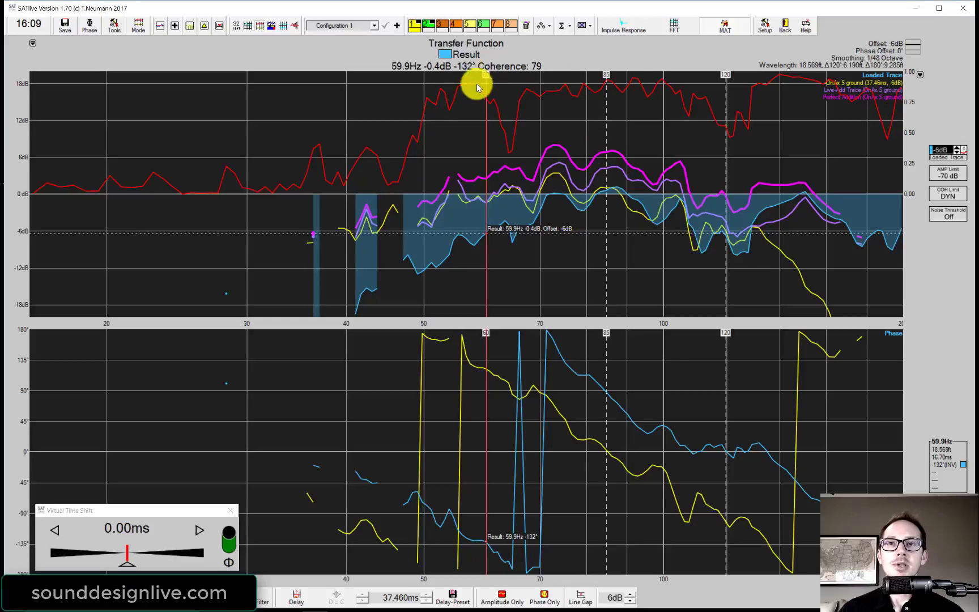
Switch the read-out to OnAx S ground and step it from 92.9 Hz up to 120 Hz (−102°)
click(298, 37)
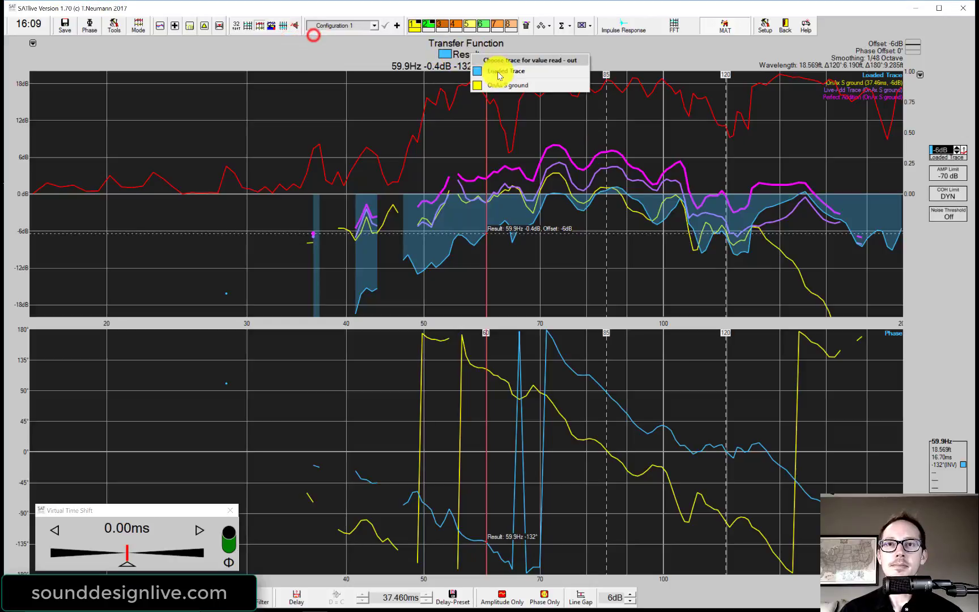
click(507, 85)
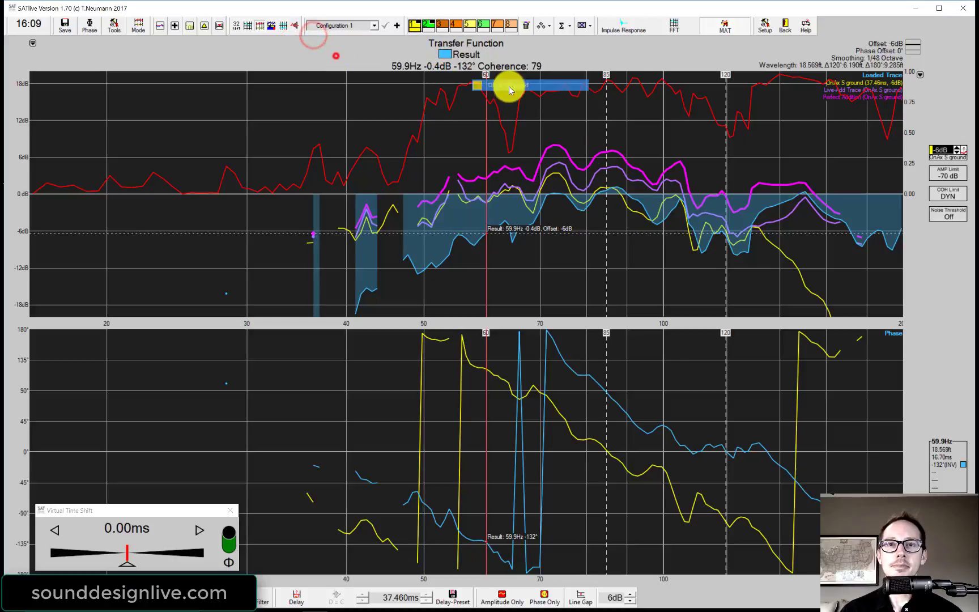
click(424, 166)
key(Right)
key(Right)
key(Right)
key(Right)
key(Right)
key(Right)
key(Right)
key(Right)
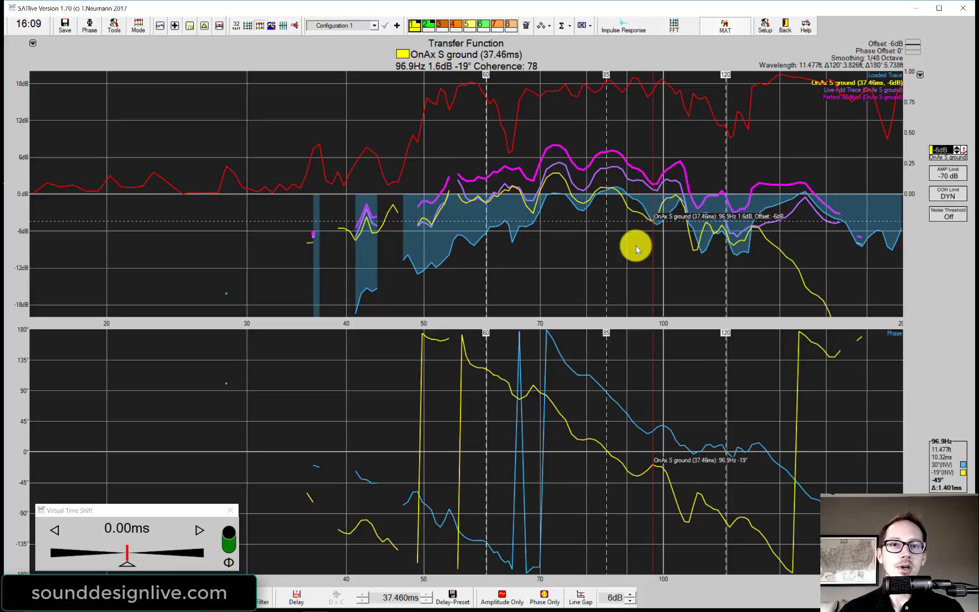
key(Right)
key(Right)
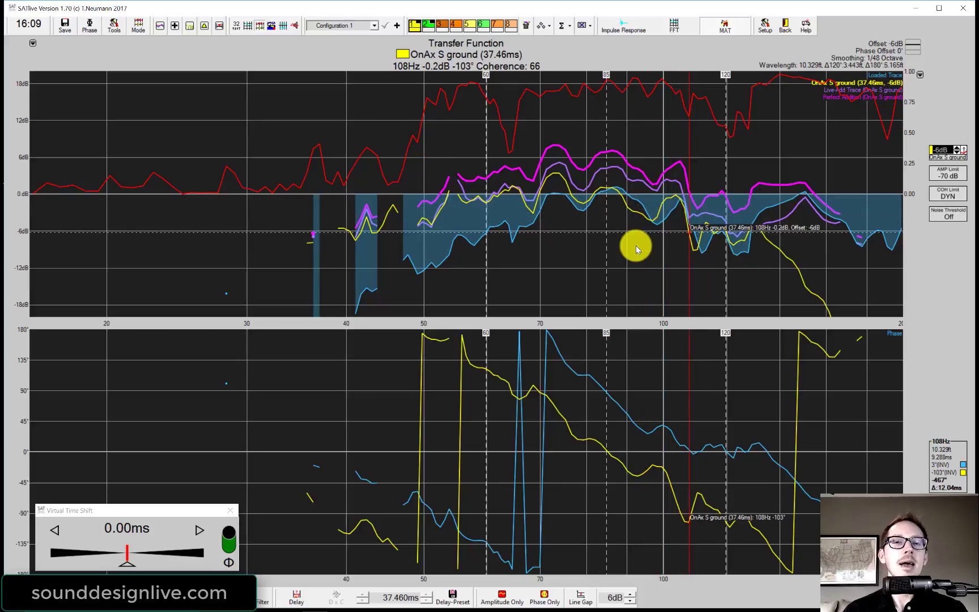
key(Right)
key(Right)
key(Right)
key(Right)
key(Right)
key(Right)
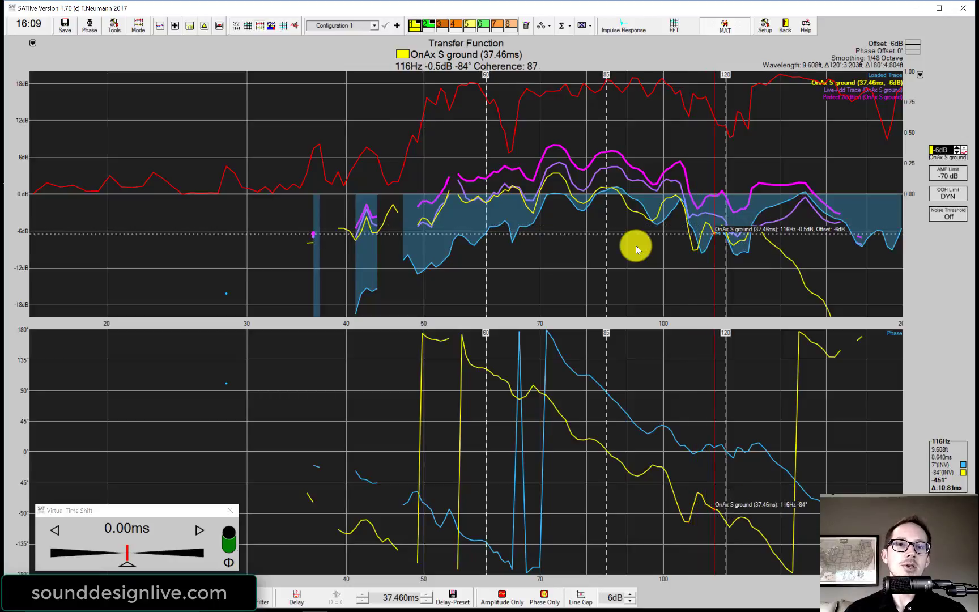
key(Left)
key(Right)
key(Left)
key(Left)
key(Left)
key(Right)
key(Right)
key(Right)
key(Right)
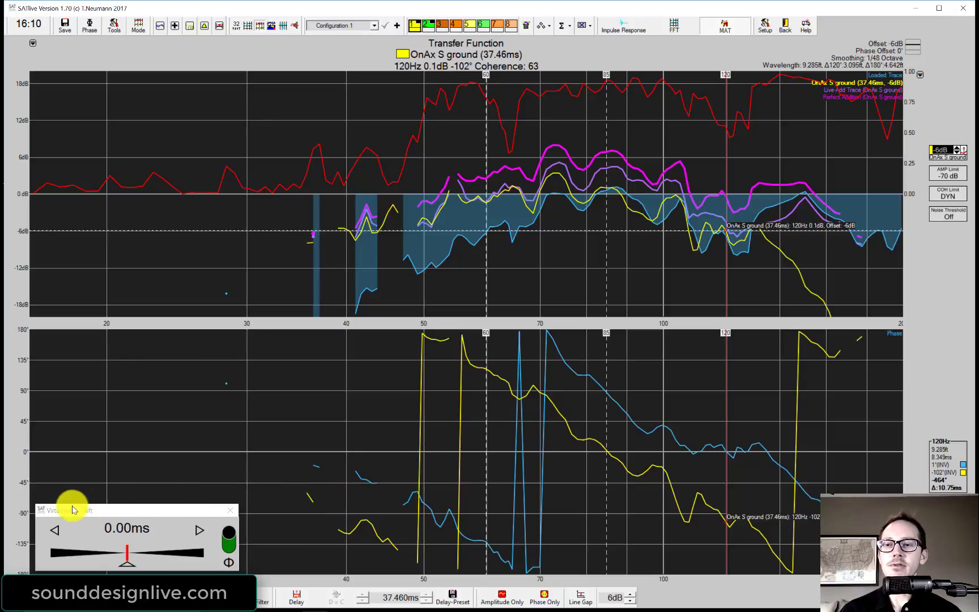
Raise the Virtual Time Shift in 0.25 ms steps from 0.25 ms upward
click(199, 531)
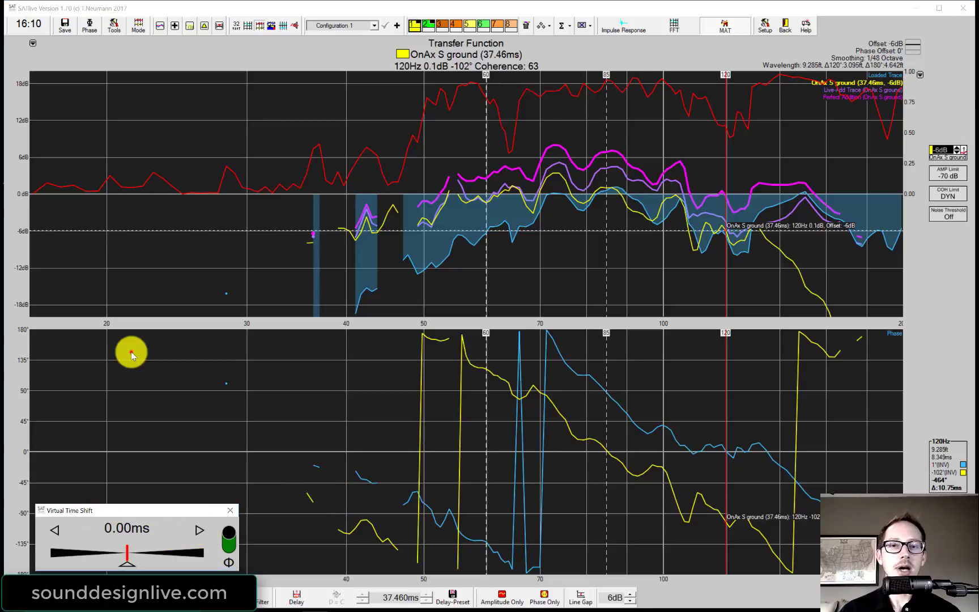
key(Right)
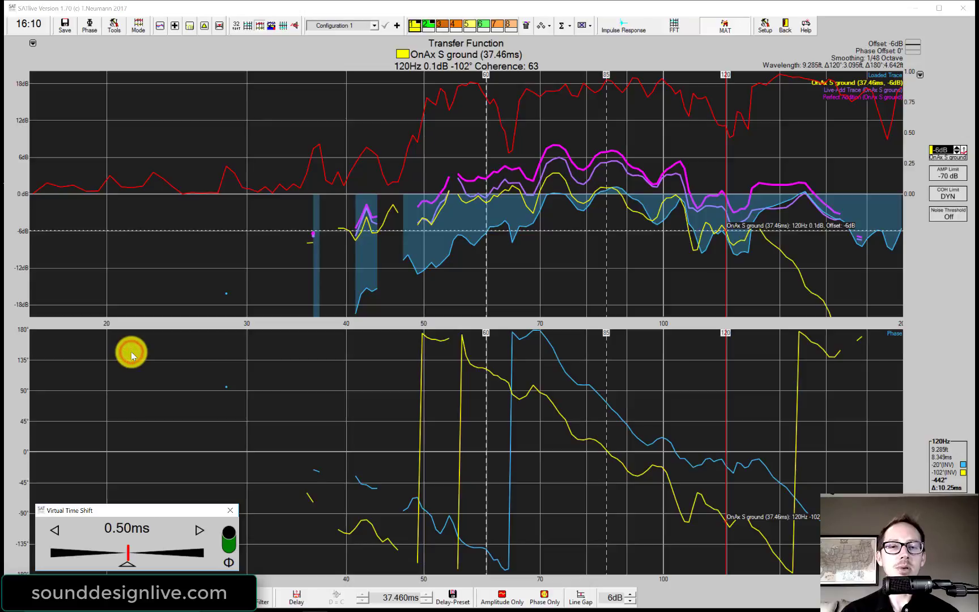
click(199, 530)
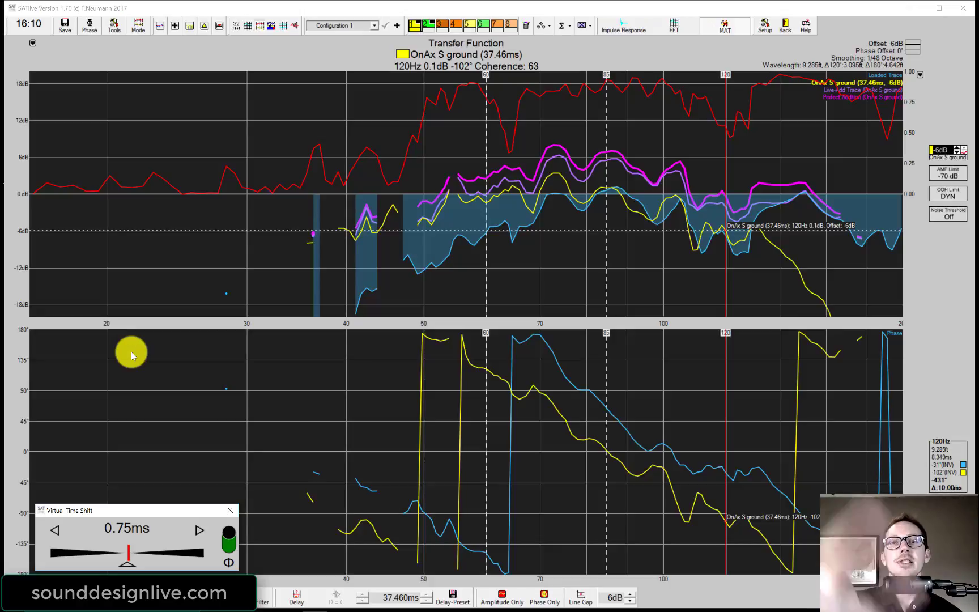
scroll(131, 351, up, 2)
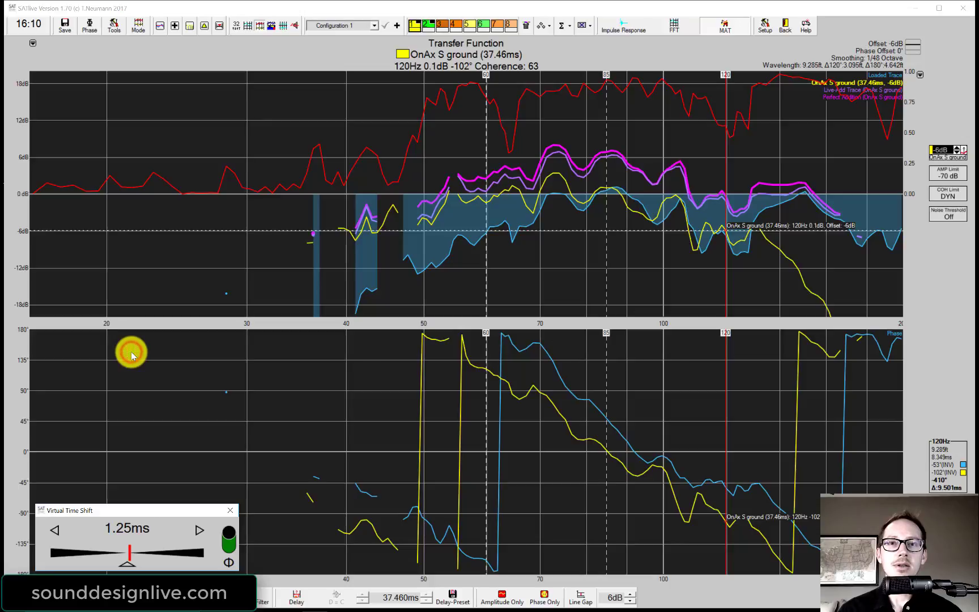
scroll(131, 354, up, 1)
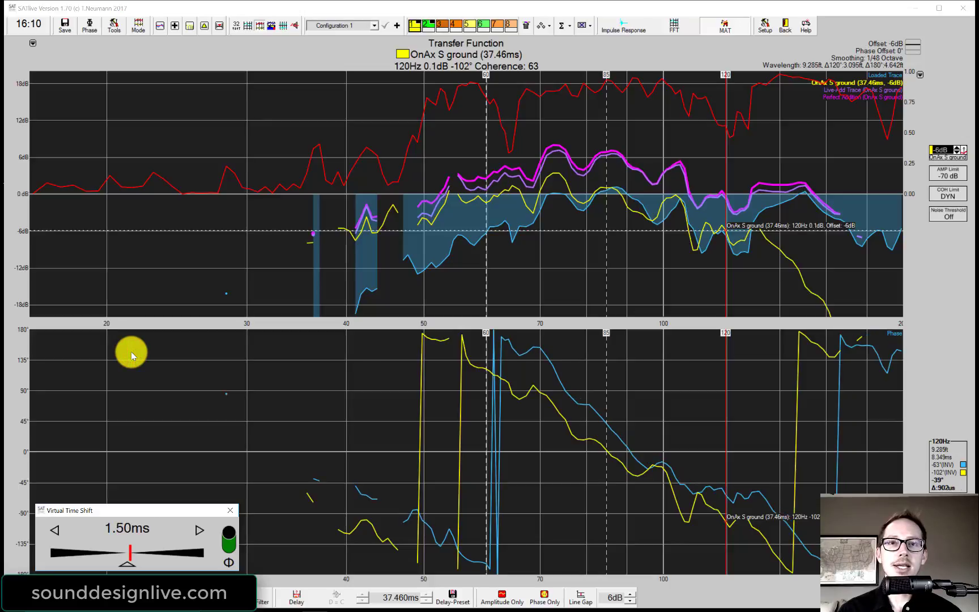
scroll(132, 355, up, 1)
scroll(132, 355, up, 1)
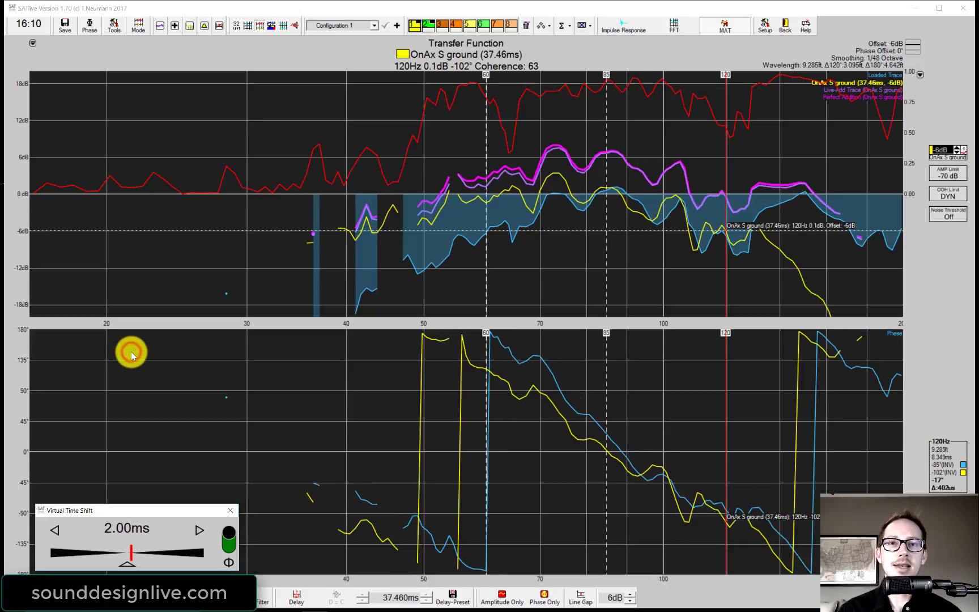
scroll(132, 355, up, 1)
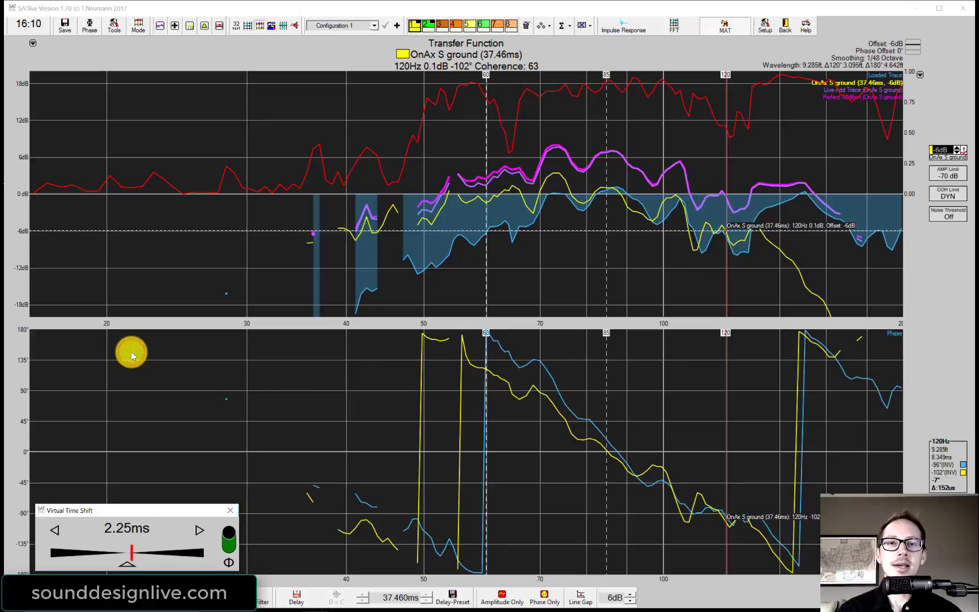
scroll(131, 355, up, 1)
scroll(132, 354, up, 1)
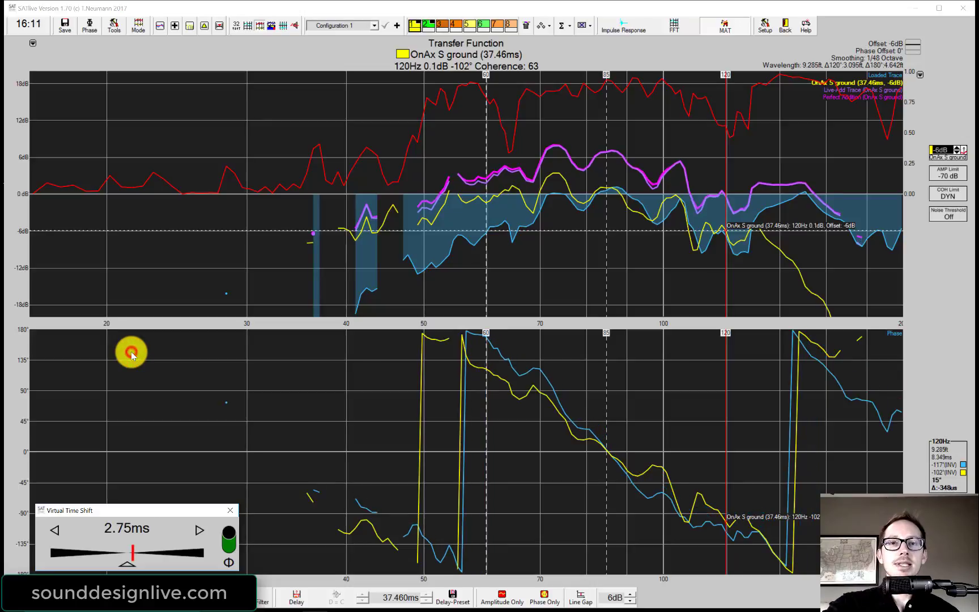
scroll(131, 355, up, 1)
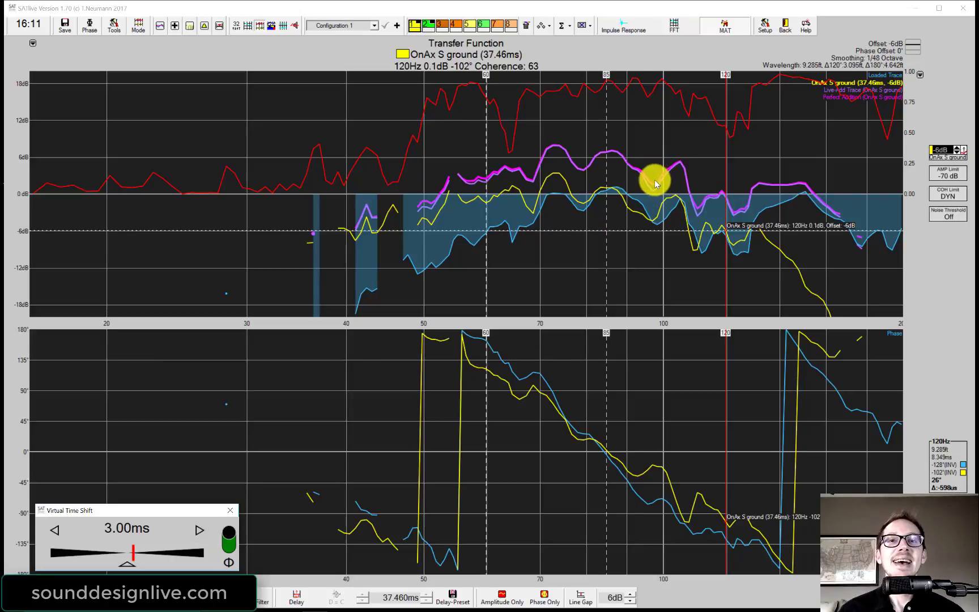
Settle the shift at 2.75 ms and read OnAx S ground at 70 Hz (6.5 dB, 87°)
click(436, 120)
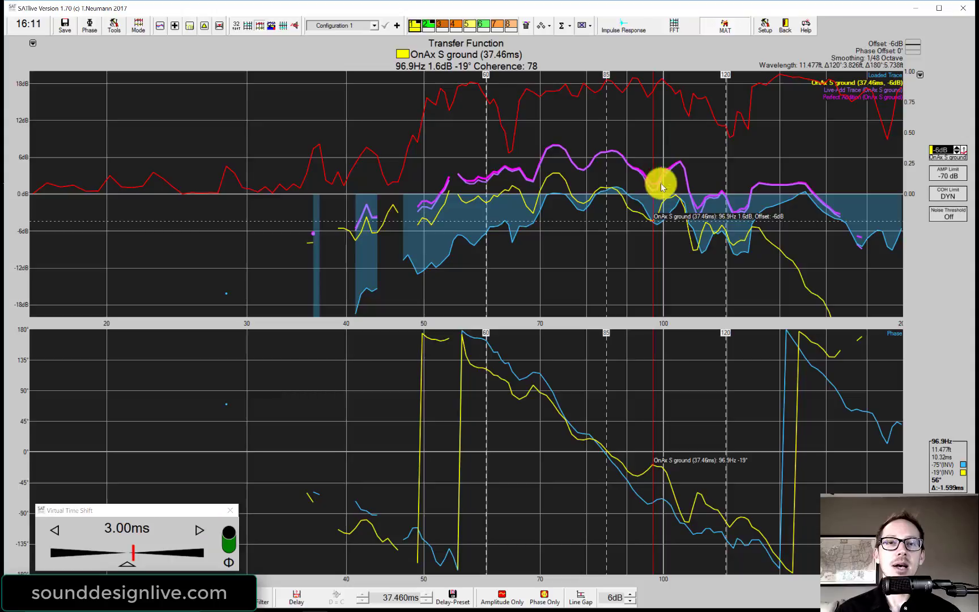
click(55, 530)
scroll(35, 349, down, 3)
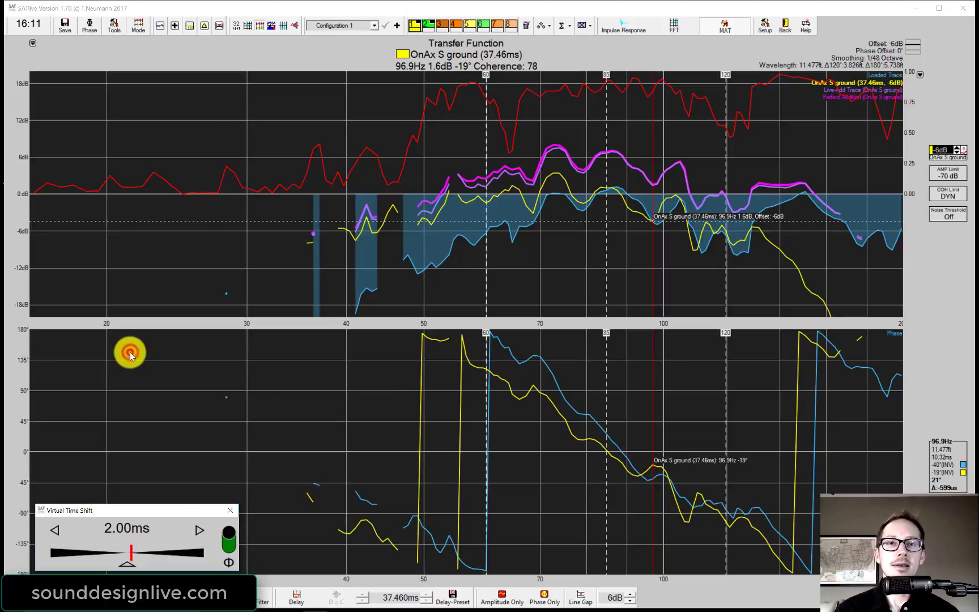
click(53, 529)
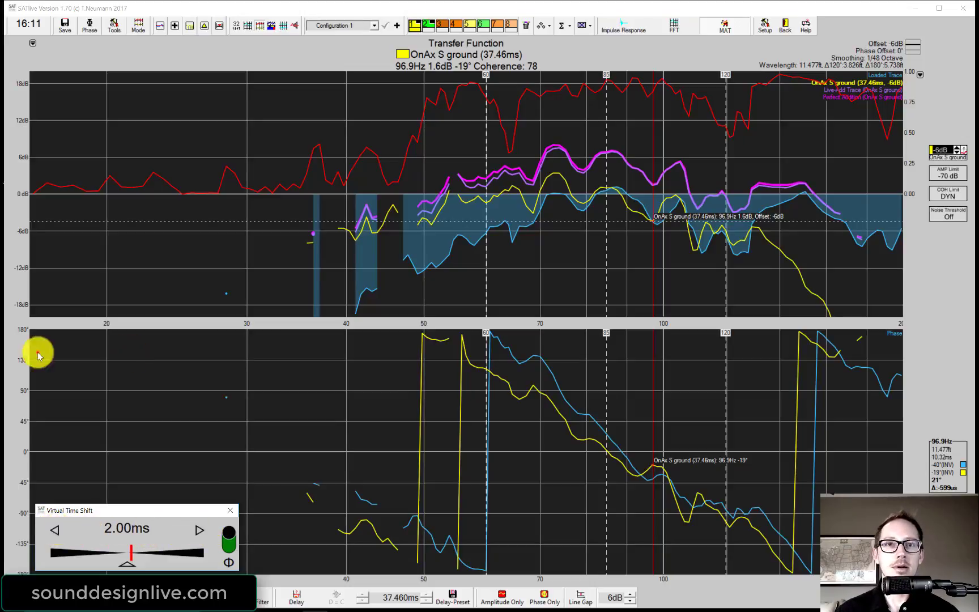
scroll(37, 350, down, 1)
scroll(131, 353, up, 3)
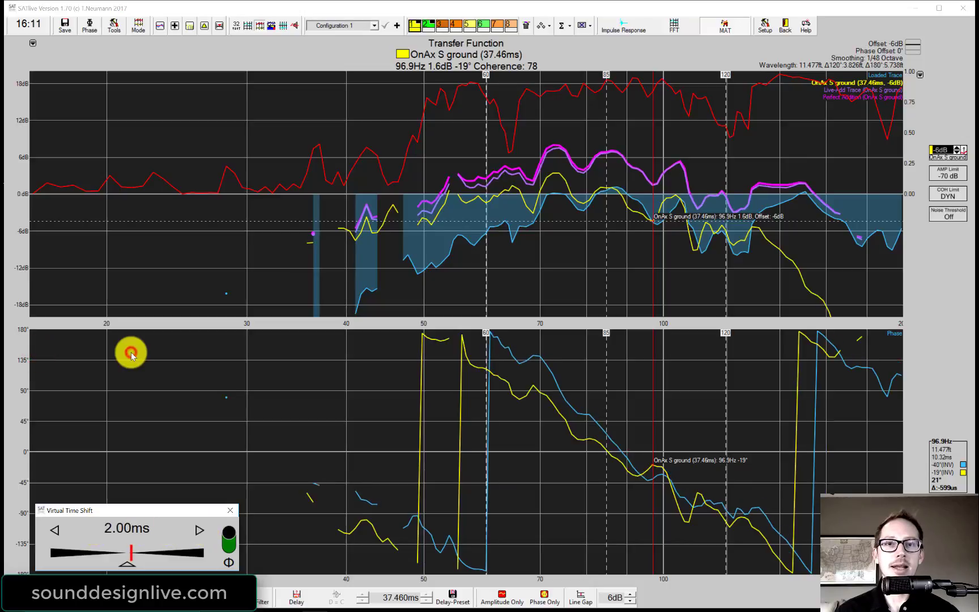
scroll(131, 355, up, 1)
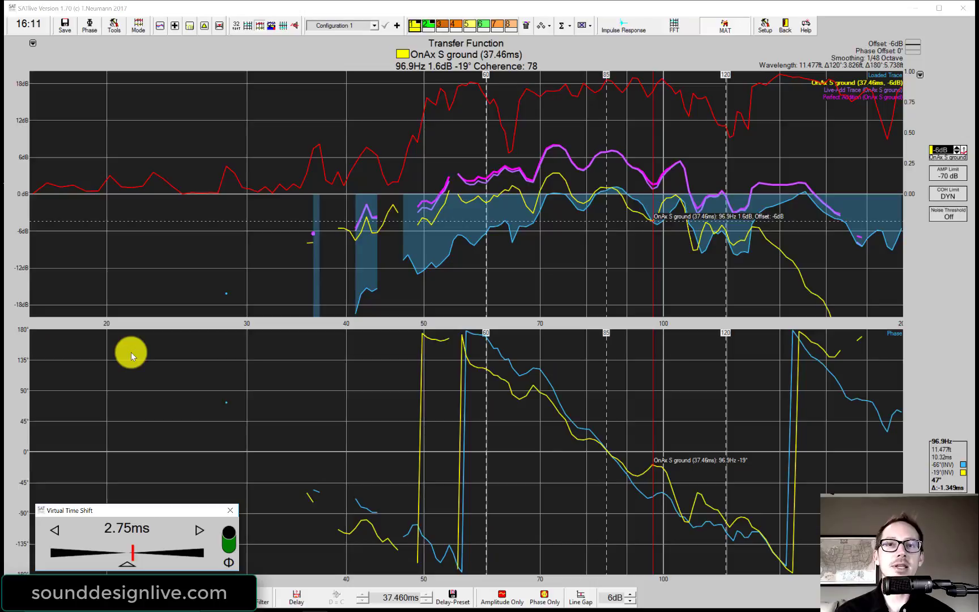
click(541, 157)
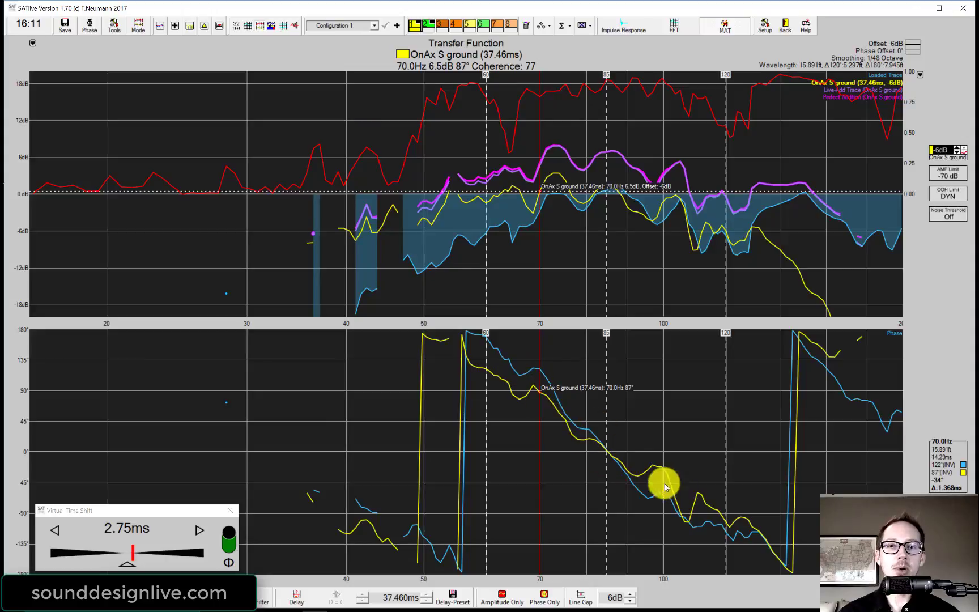
Read phases at 84.8 Hz, then reset the Virtual Time Shift to zero and re-step it in 0.25 ms increments
click(605, 451)
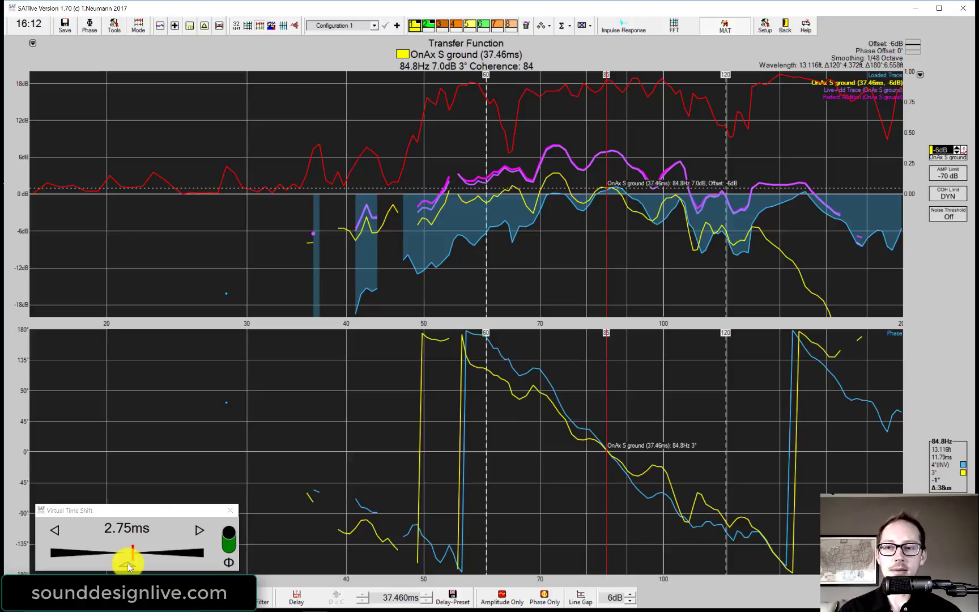
click(85, 376)
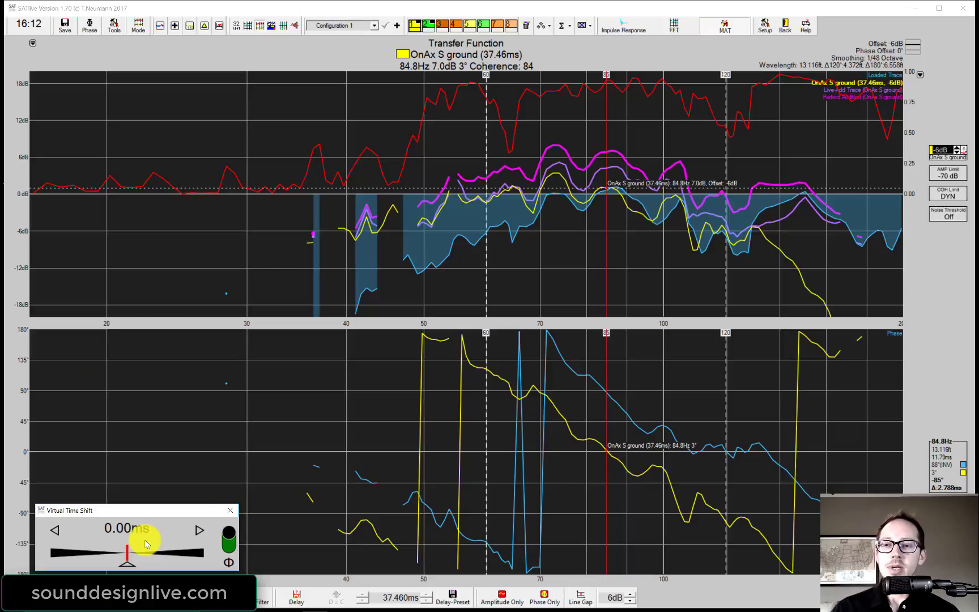
click(131, 353)
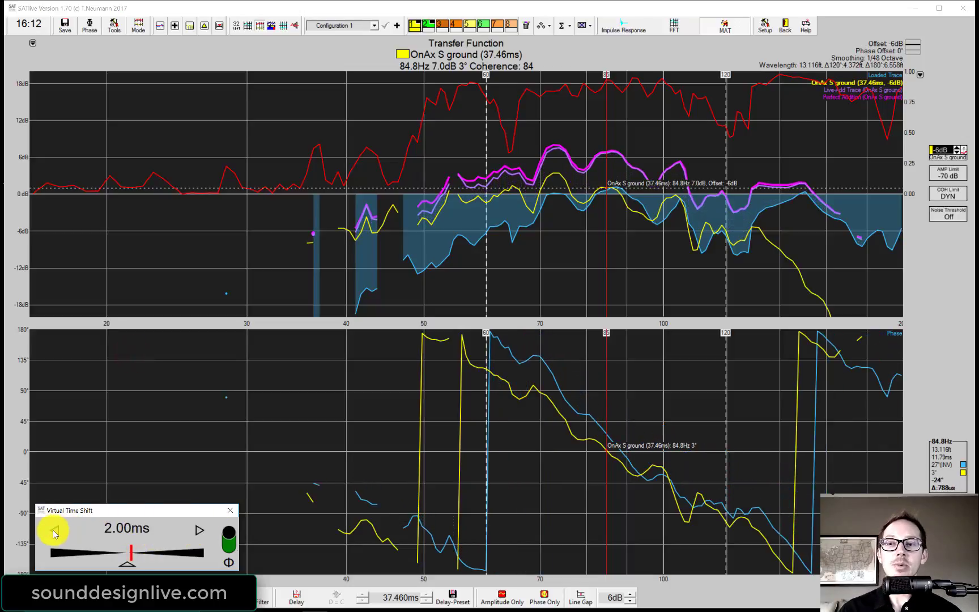
click(127, 559)
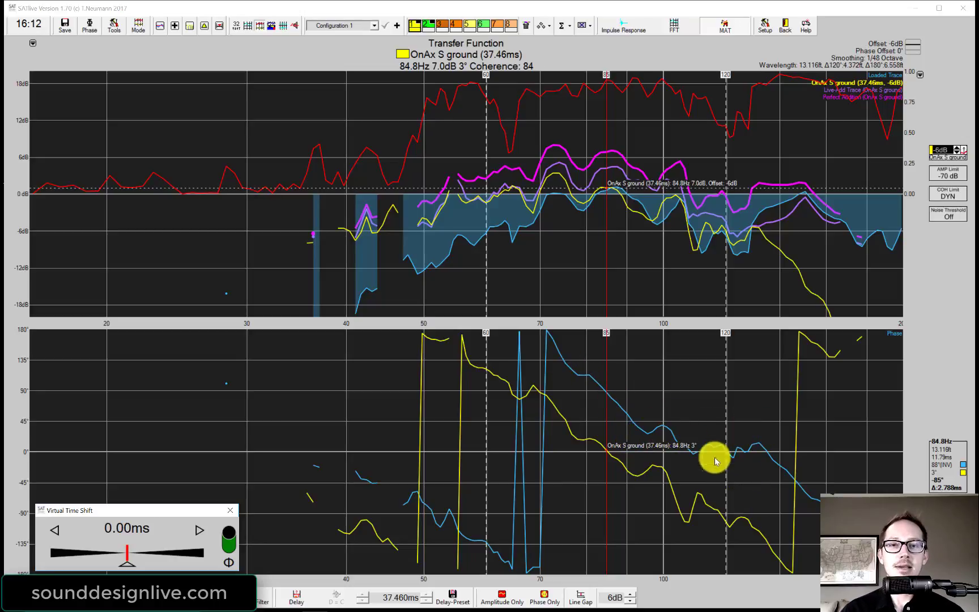
click(198, 532)
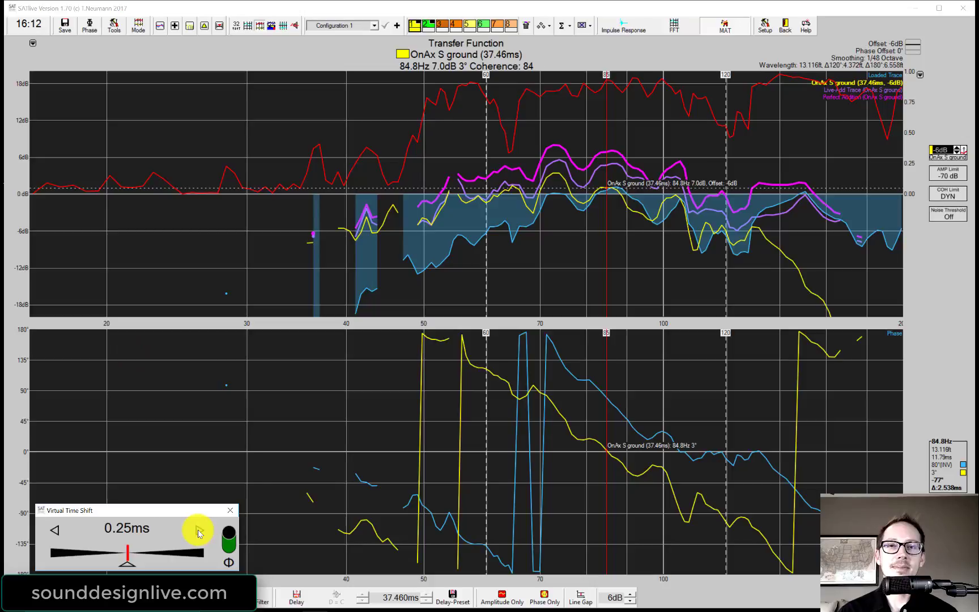
click(198, 532)
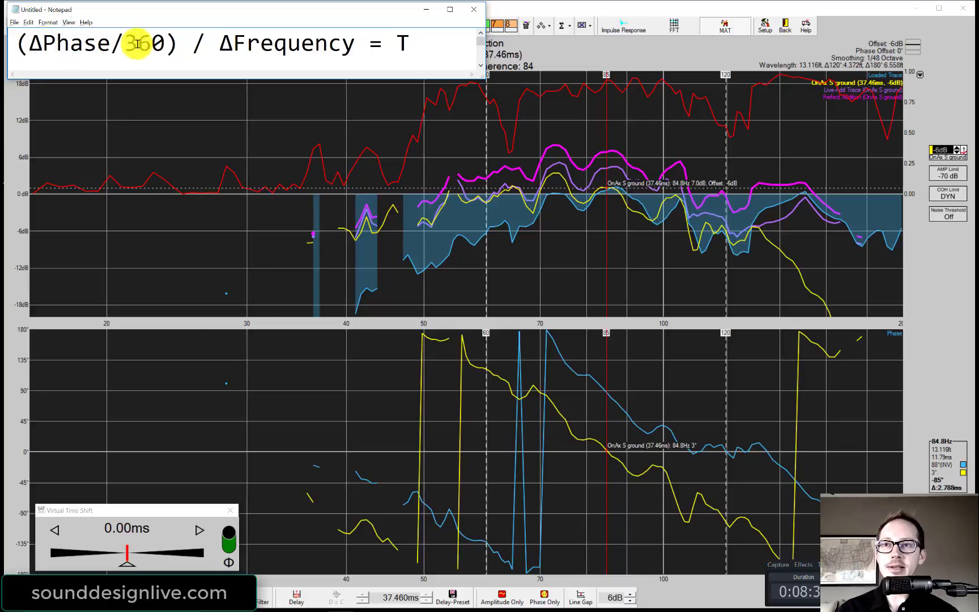
Highlight 360 and ΔFrequency in the Notepad formula, then return to the SATlive measurement
drag(126, 43, 356, 46)
click(163, 48)
click(352, 48)
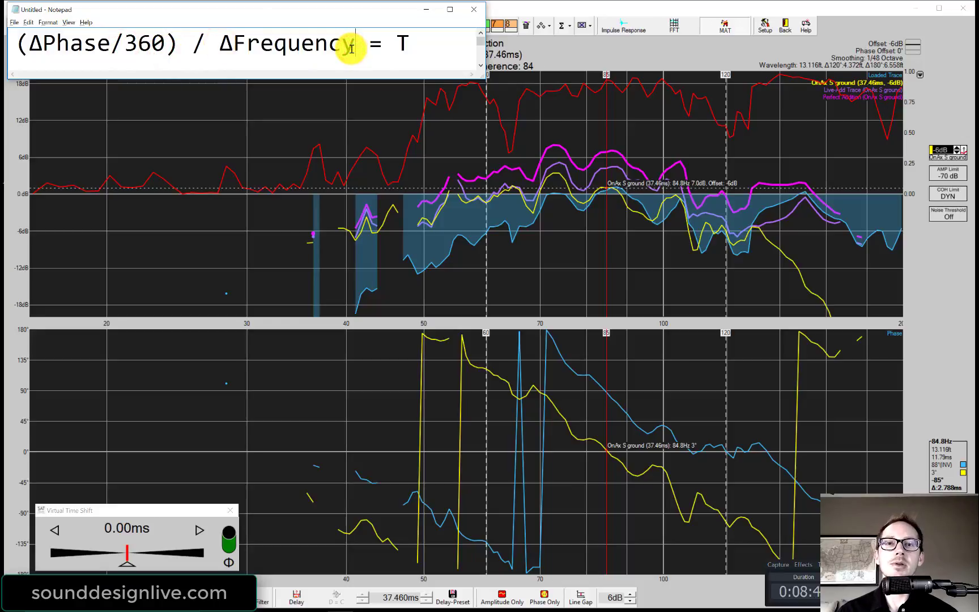
click(607, 215)
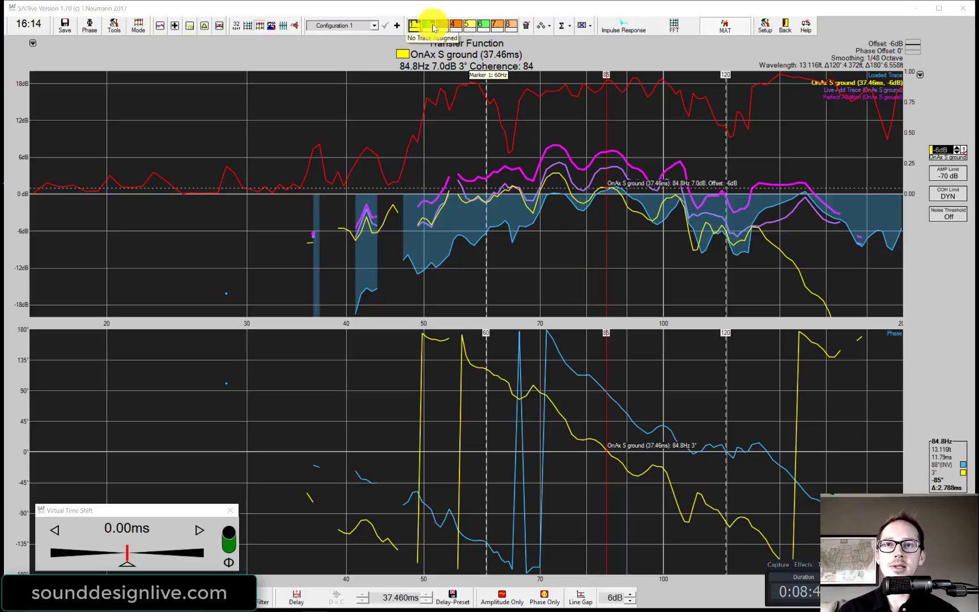
Read the Result phase (88°) and OnAx S ground phase (3°) at 84.8 Hz
click(295, 38)
click(321, 51)
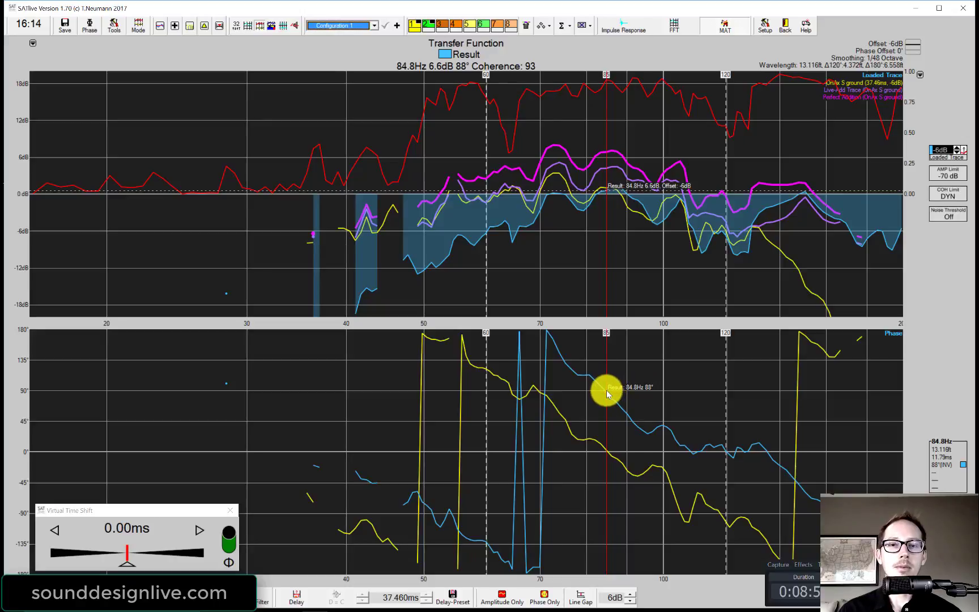
click(405, 262)
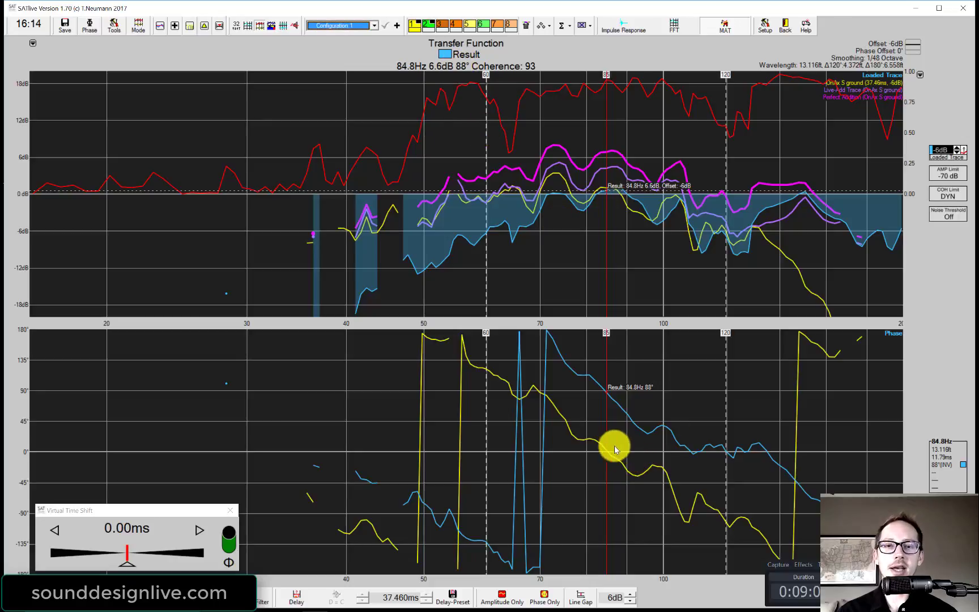
click(484, 54)
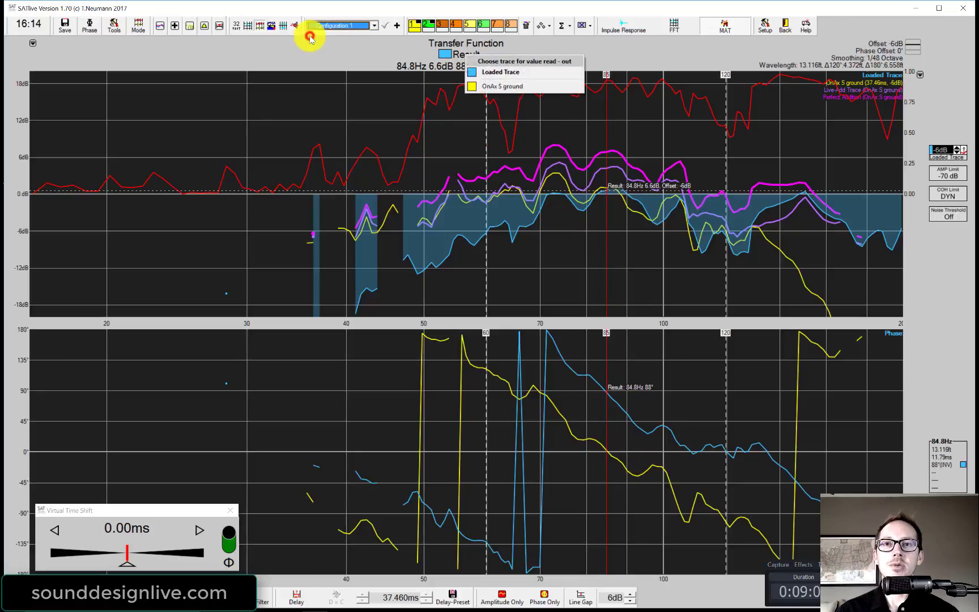
click(491, 83)
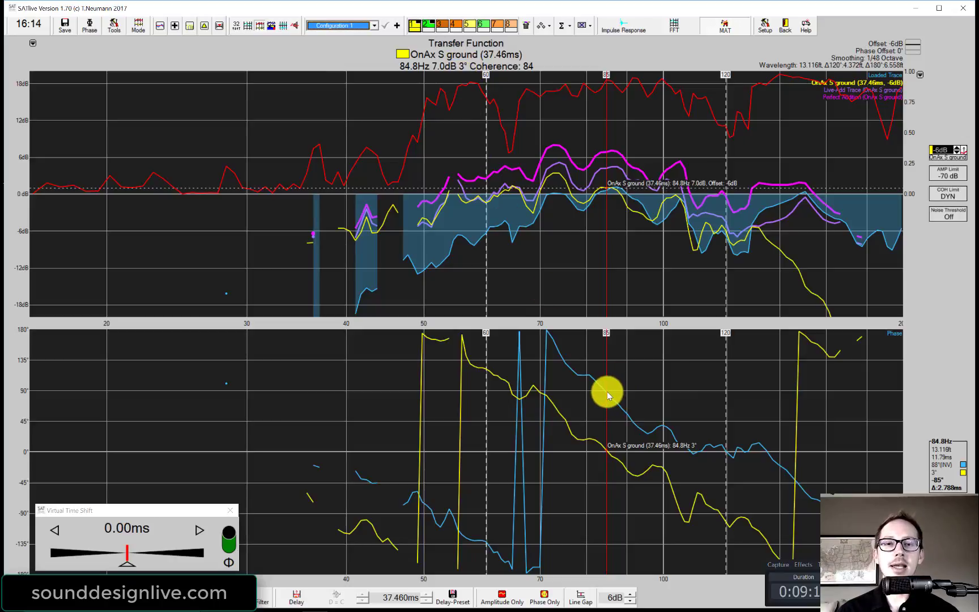
Enlarge the Notepad note to reveal the (88-3) line and the 2.7ms calculation
key(alt+Tab)
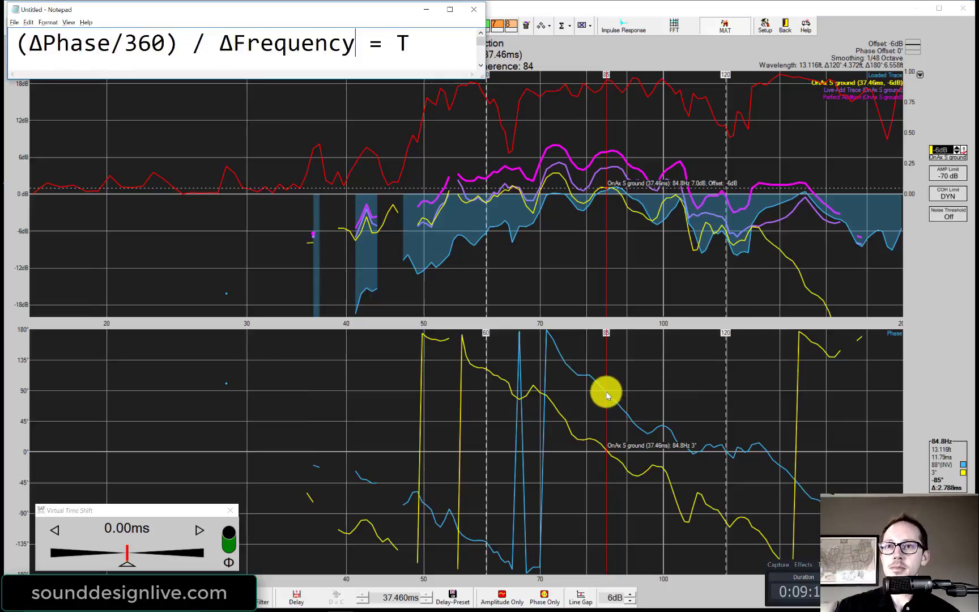
drag(352, 82, 350, 102)
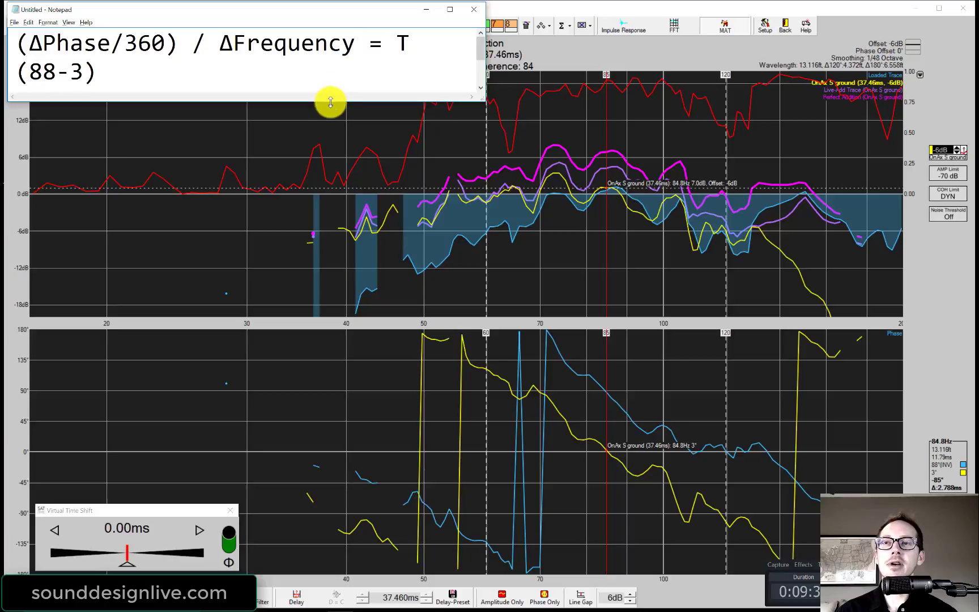
drag(330, 101, 324, 132)
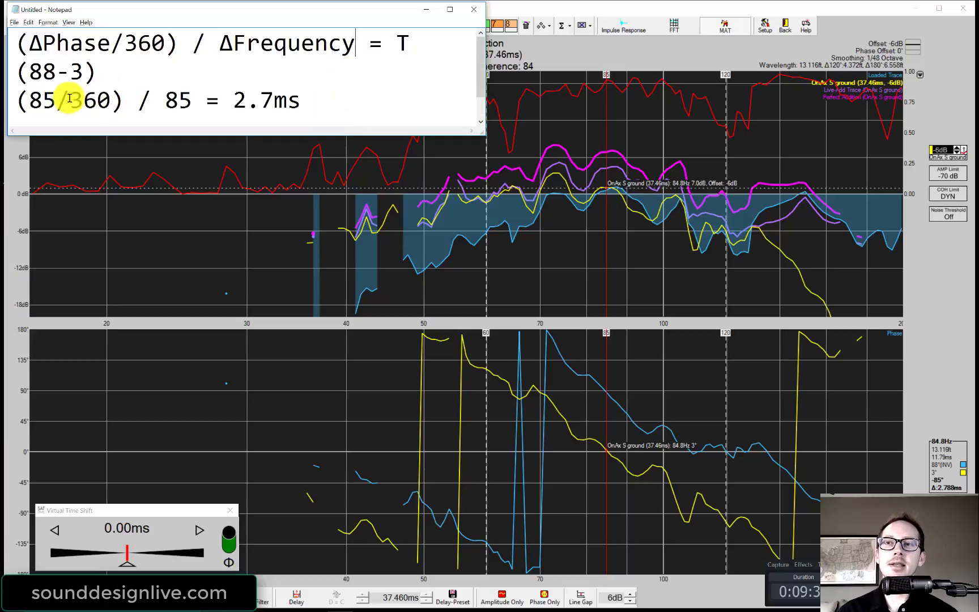
key(alt+Tab)
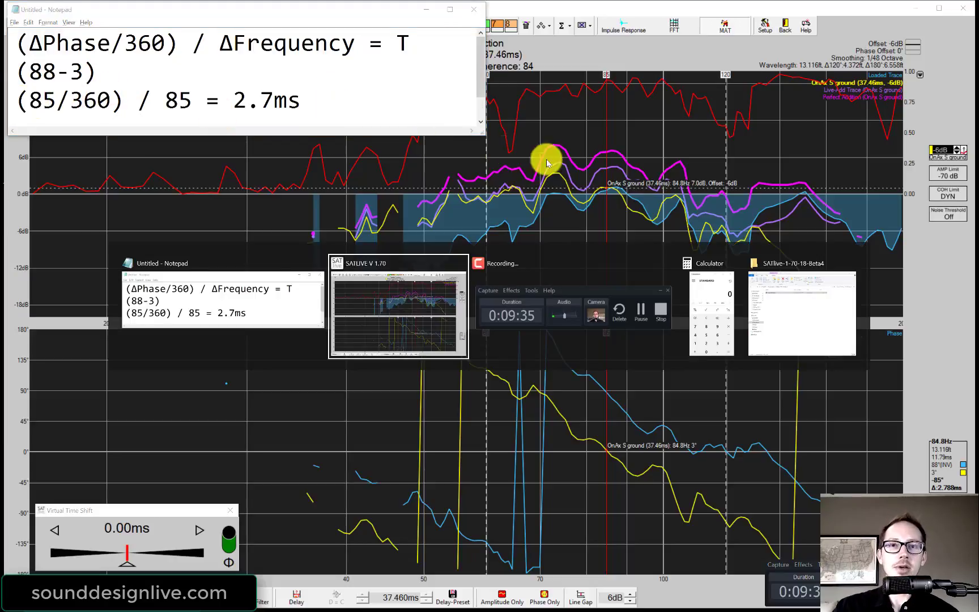
Compute 85 ÷ 360 ÷ 85 × 1000 in Calculator, giving about 2.78 ms
key(alt+Tab)
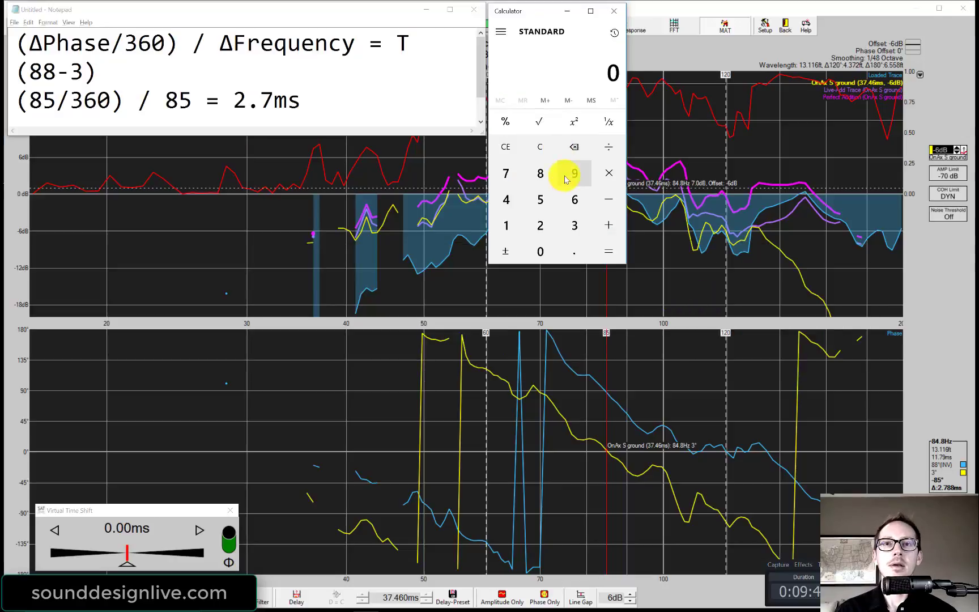
click(542, 174)
click(540, 199)
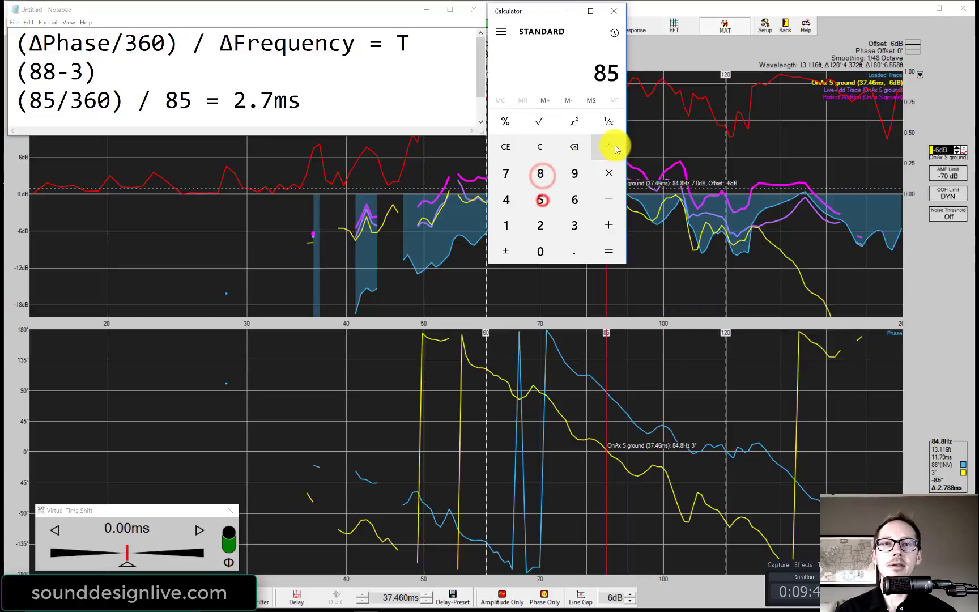
click(610, 148)
click(575, 226)
click(574, 200)
click(540, 251)
click(609, 147)
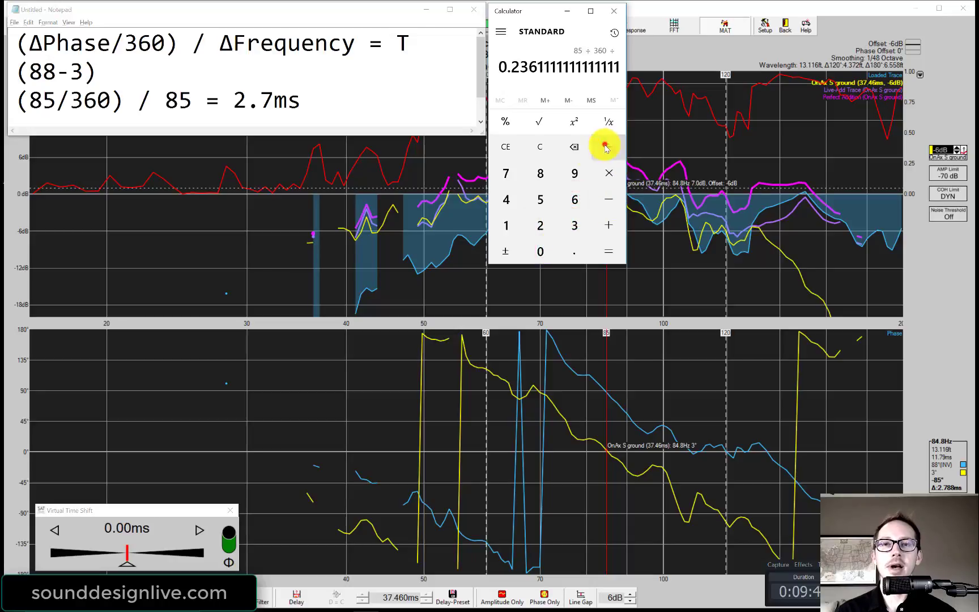
click(540, 174)
click(542, 207)
click(609, 251)
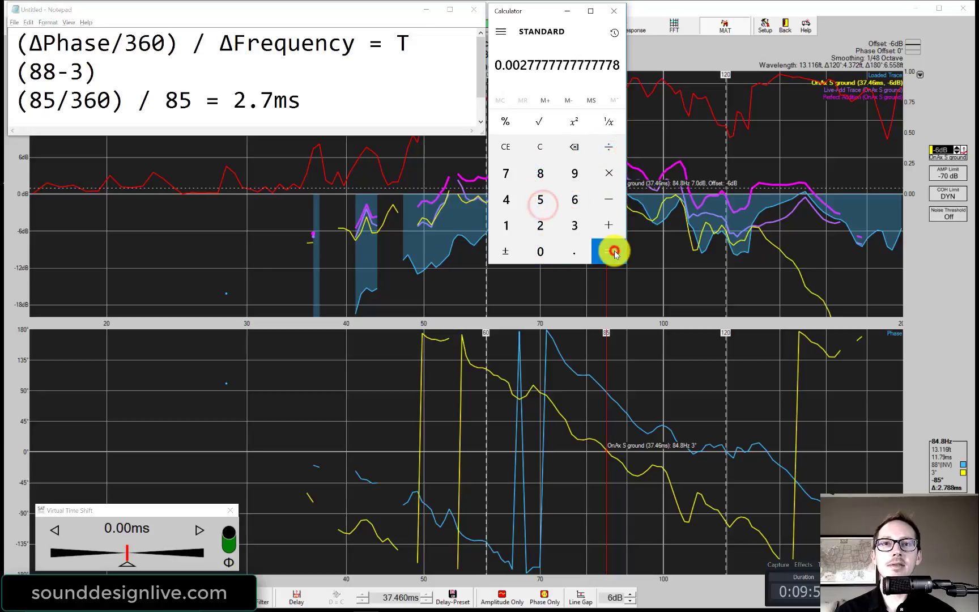
click(609, 173)
click(507, 225)
click(541, 255)
click(541, 255)
click(541, 255)
click(609, 251)
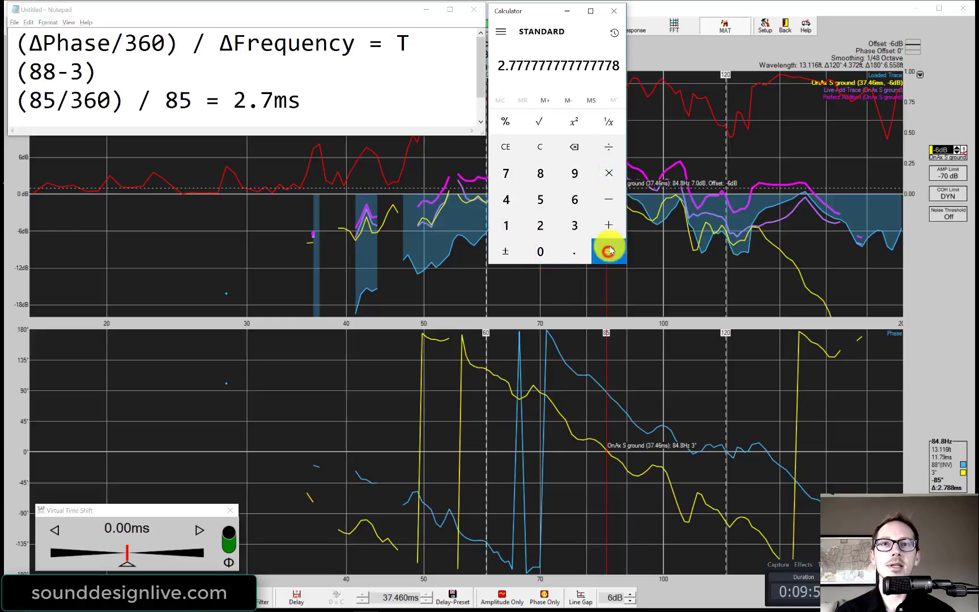
Correct the Notepad result from 2.7ms to 2.8ms
click(273, 99)
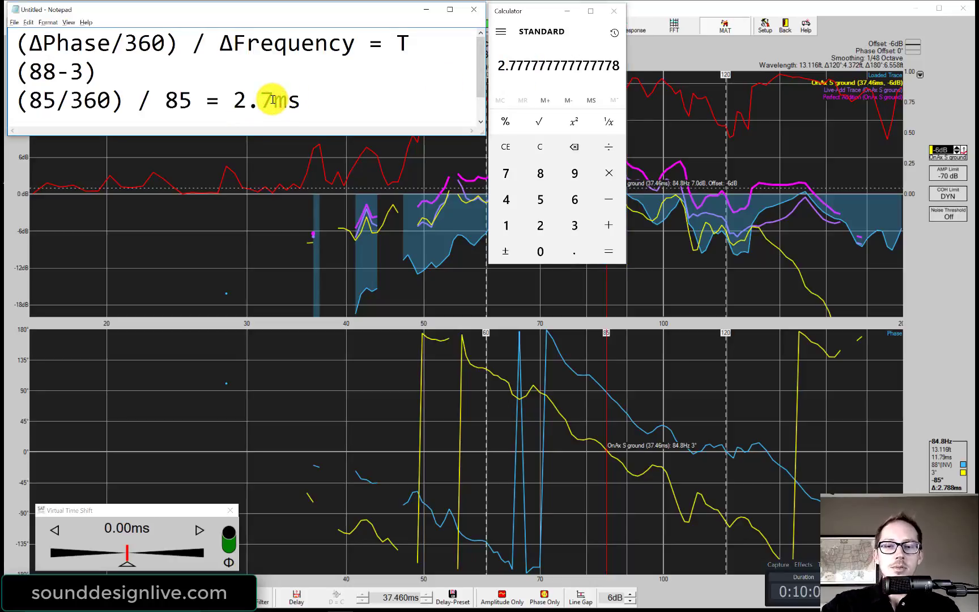
key(BackSpace)
text(8)
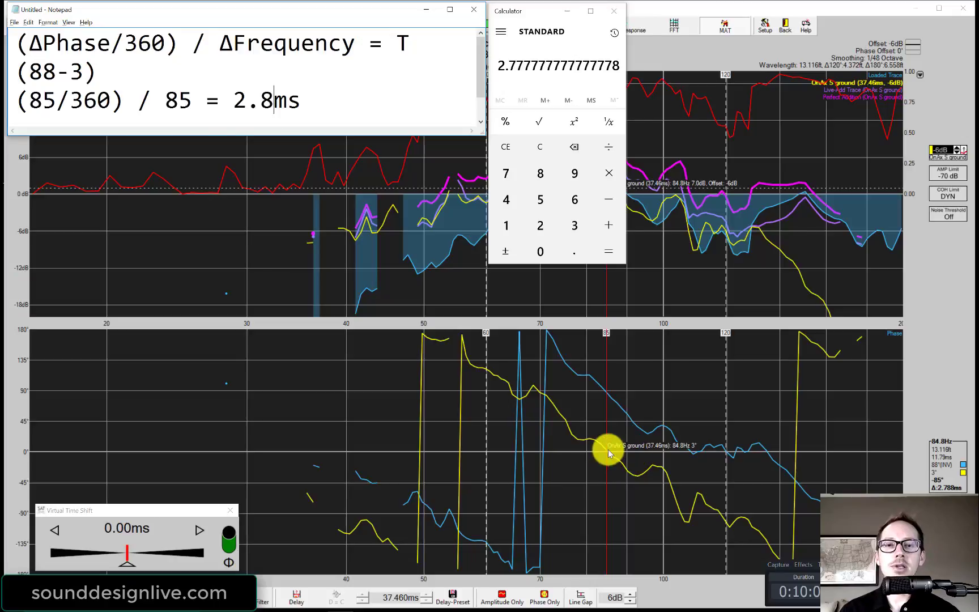
Back in SATlive, set the blue trace's Virtual Time Shift to 2.75 ms to align phase near 85 Hz
click(405, 300)
drag(131, 350, 133, 355)
click(199, 530)
click(199, 530)
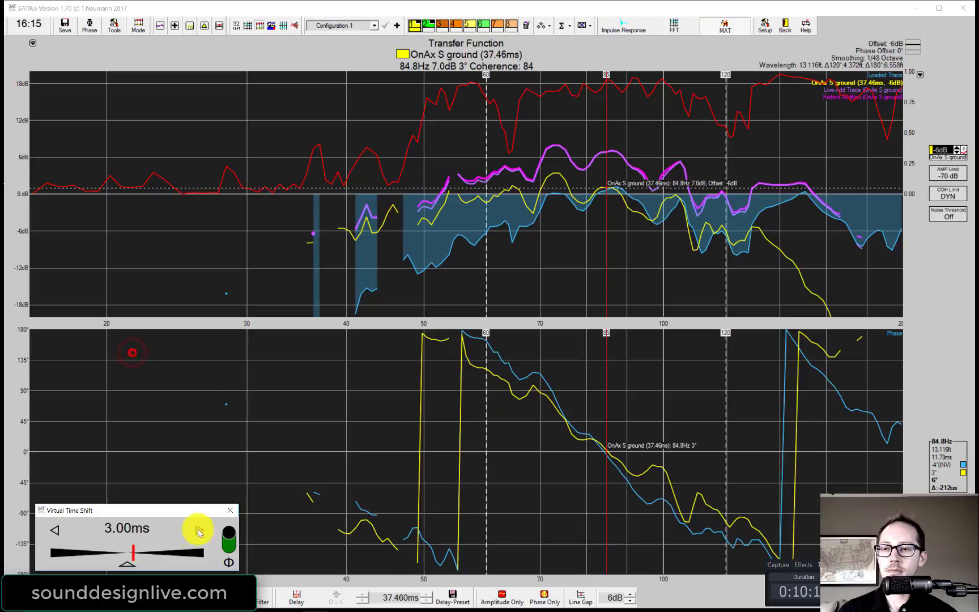
click(55, 530)
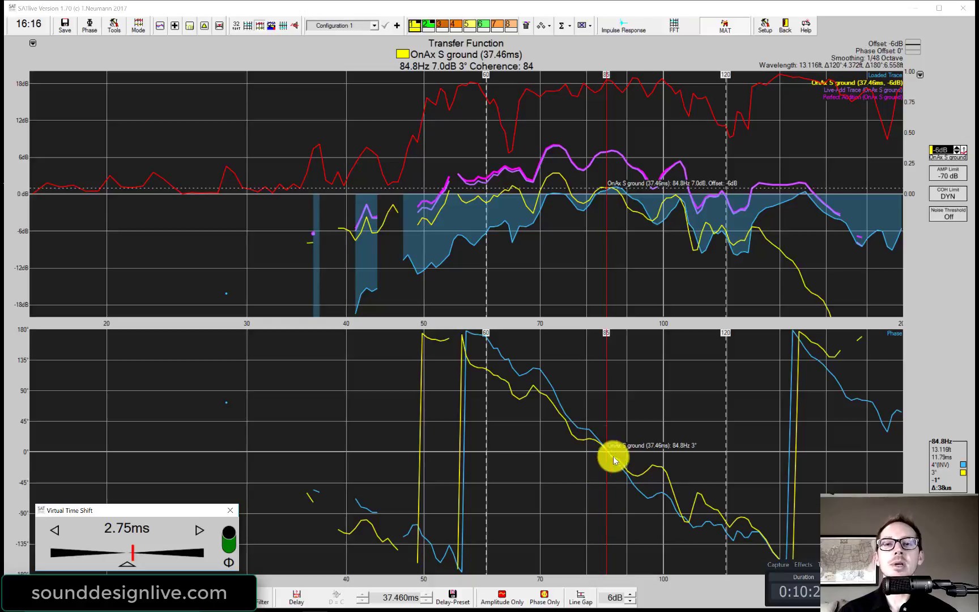
click(124, 349)
click(200, 530)
click(51, 530)
click(51, 531)
click(199, 530)
click(134, 356)
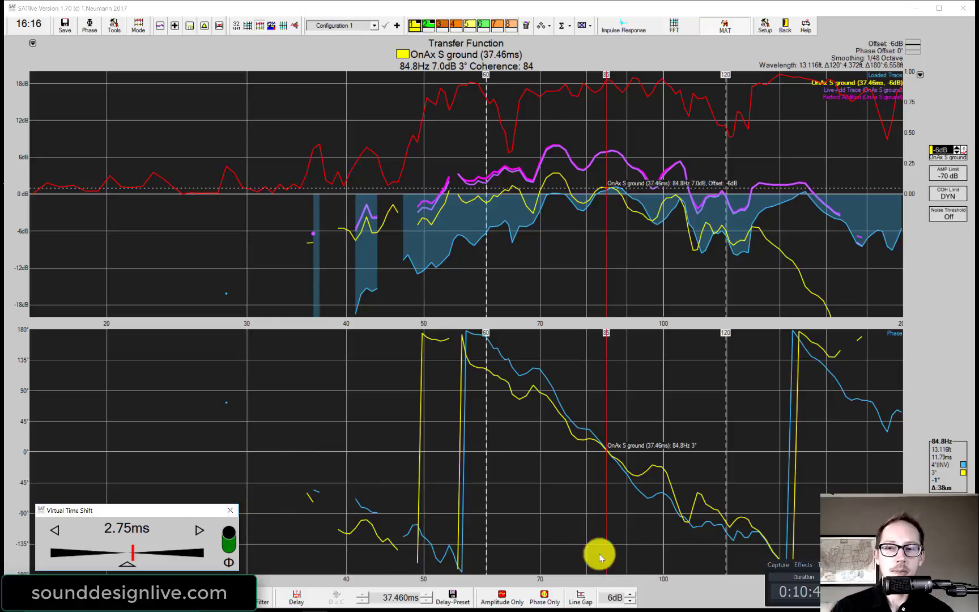
Reset Virtual Time Shift to 0.00 ms and latch the cursor at 59.9 Hz with D
click(129, 565)
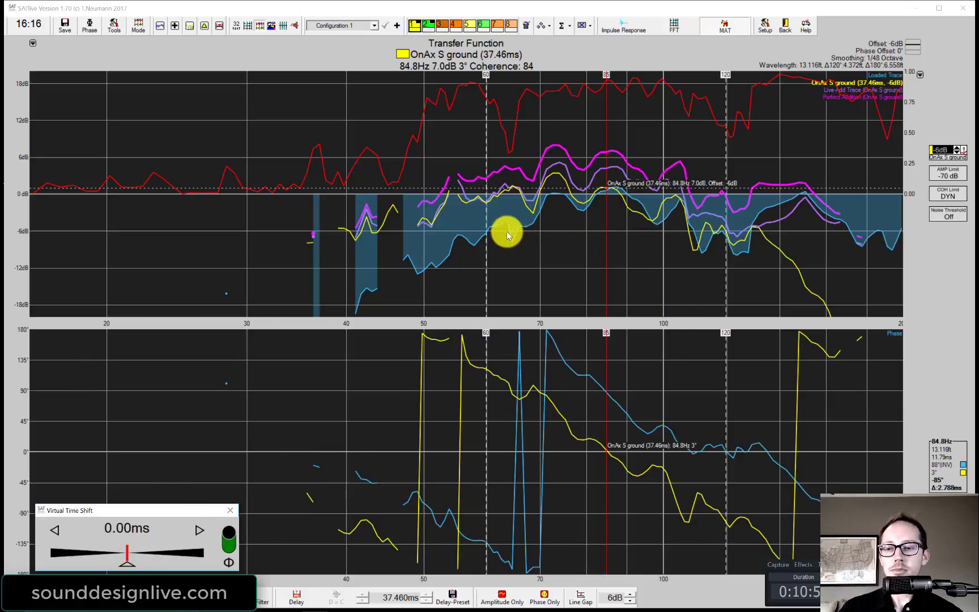
click(486, 217)
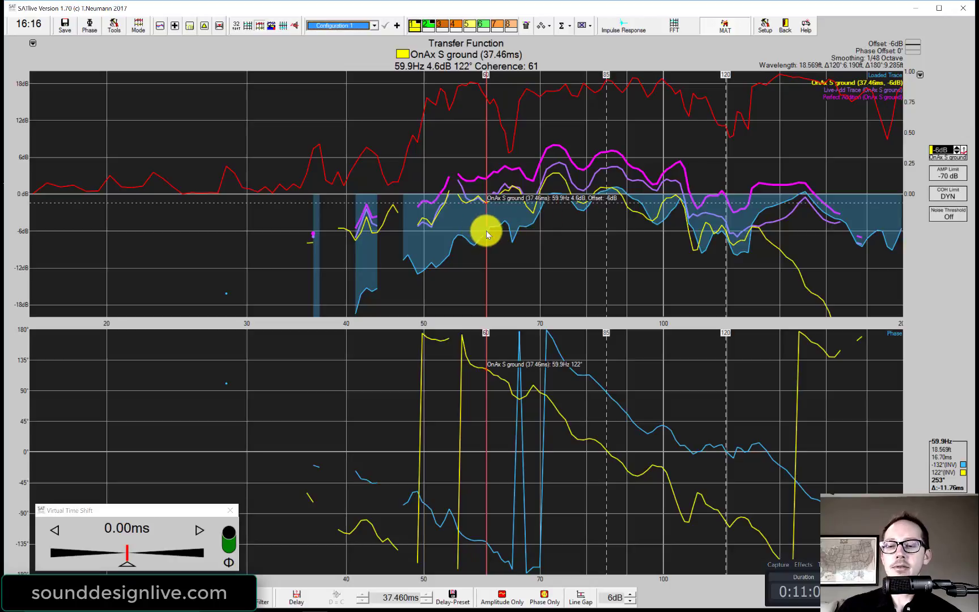
key(d)
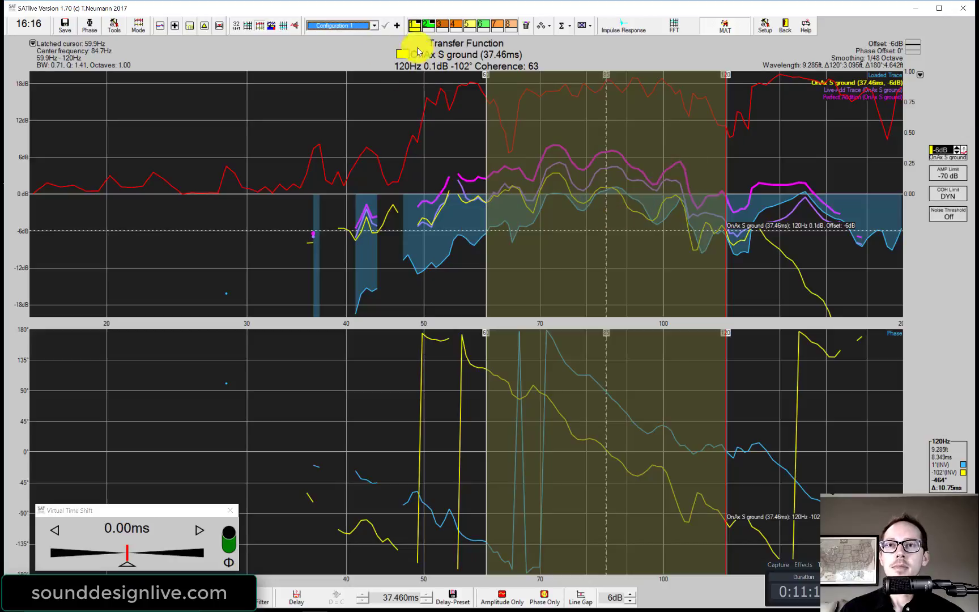
Run Suggest Delay for 59.9–120 Hz and move the results (−2.948 ms INV, −2.698 ms) aside
click(219, 25)
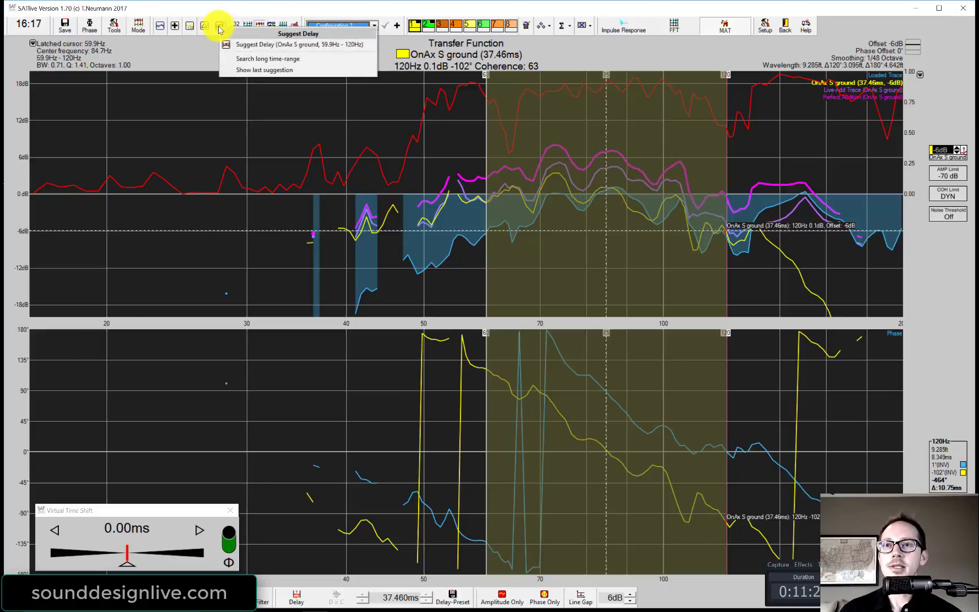
click(231, 51)
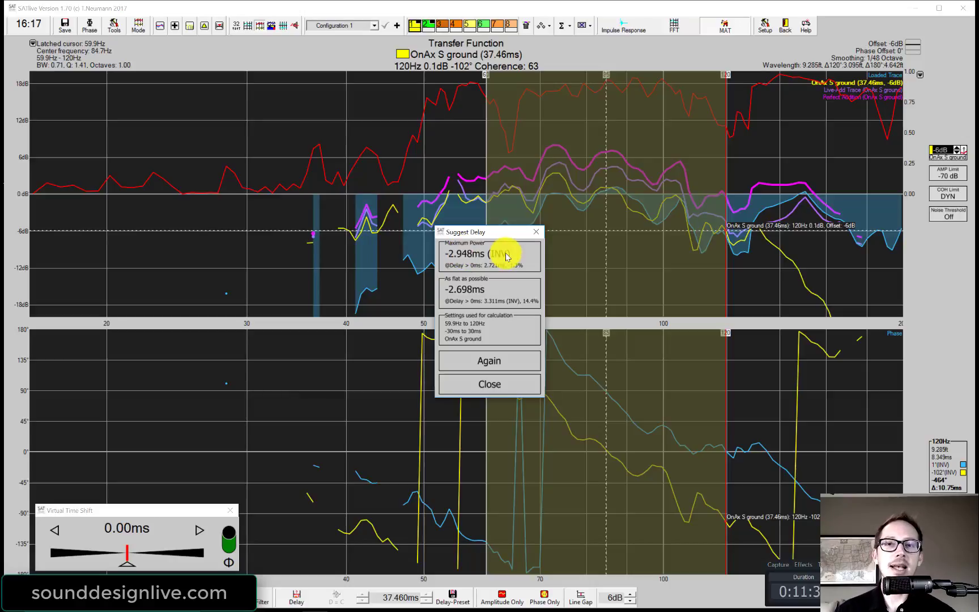
click(330, 158)
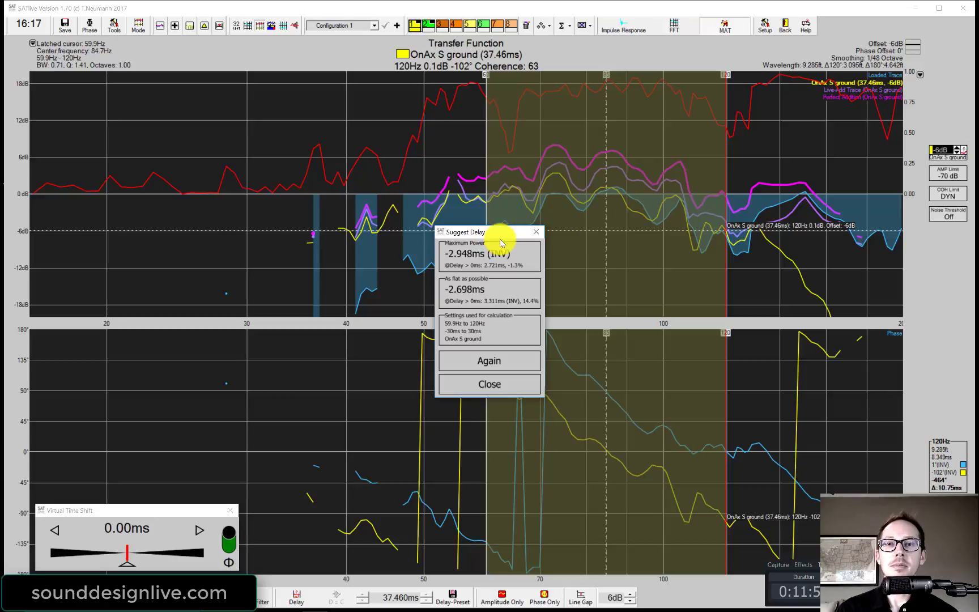
drag(519, 232, 124, 333)
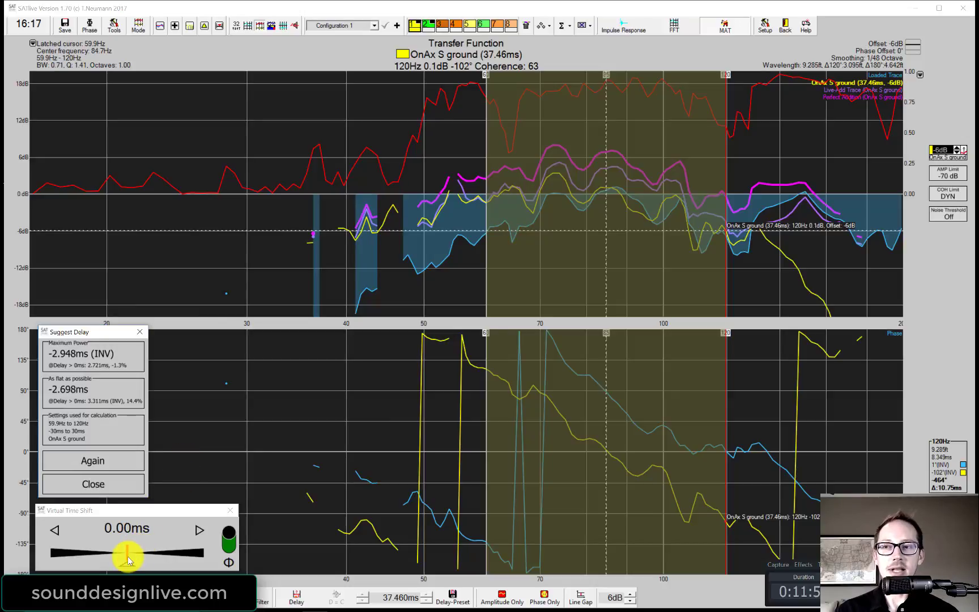
Step the Virtual Time Shift down to −3.00 ms and invert the shifted trace's polarity
click(54, 531)
click(54, 531)
click(54, 531)
click(55, 531)
click(55, 531)
click(55, 531)
click(54, 531)
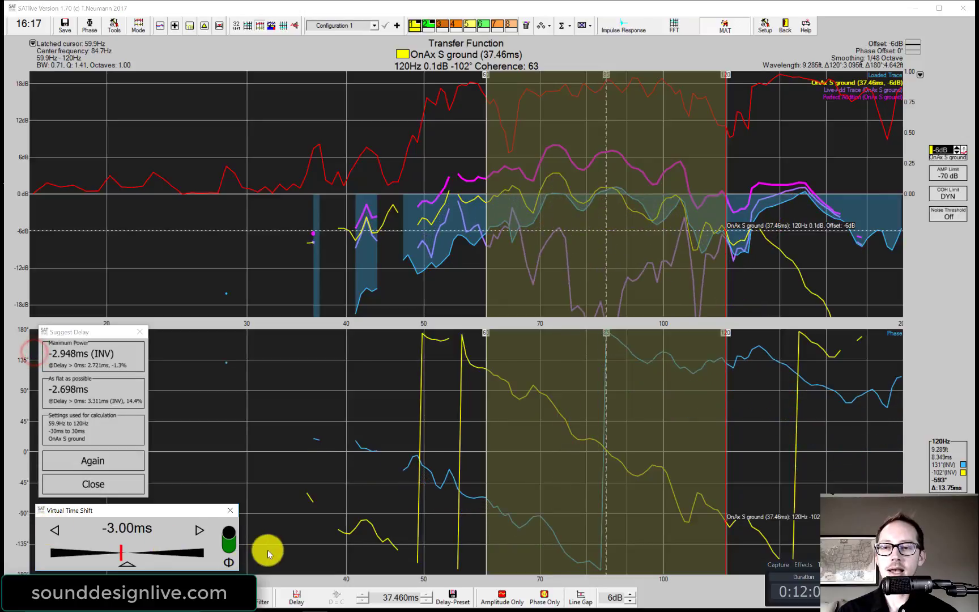
click(230, 544)
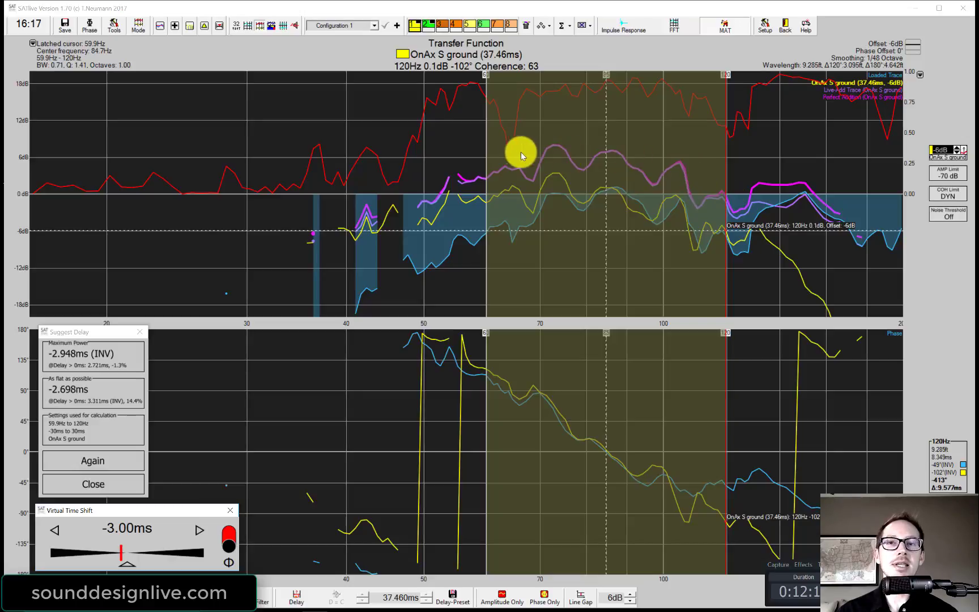
Show the stored '2.75ms delay Main' trace, then reset the shift to 0.00 ms with normal polarity
click(430, 28)
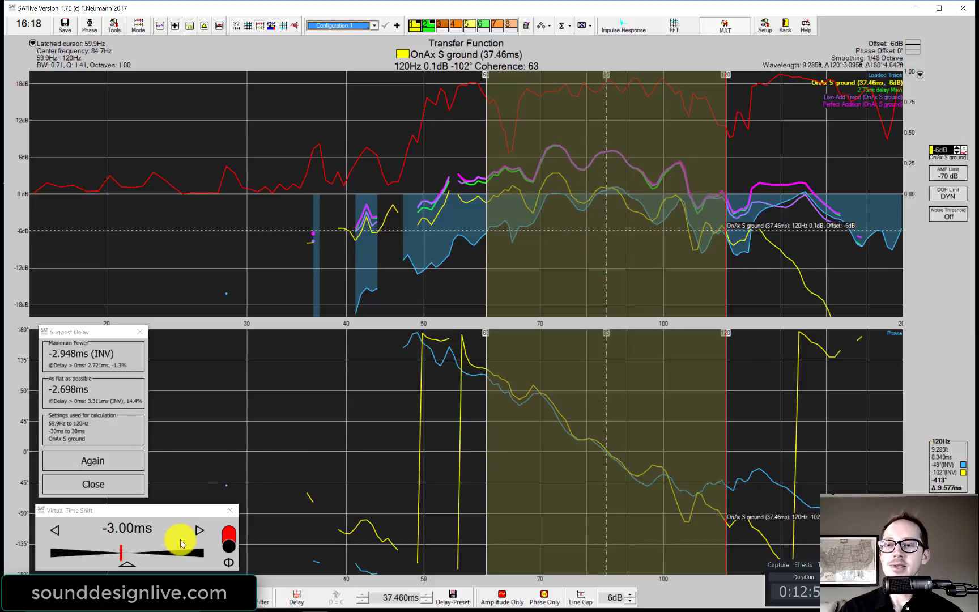
click(127, 563)
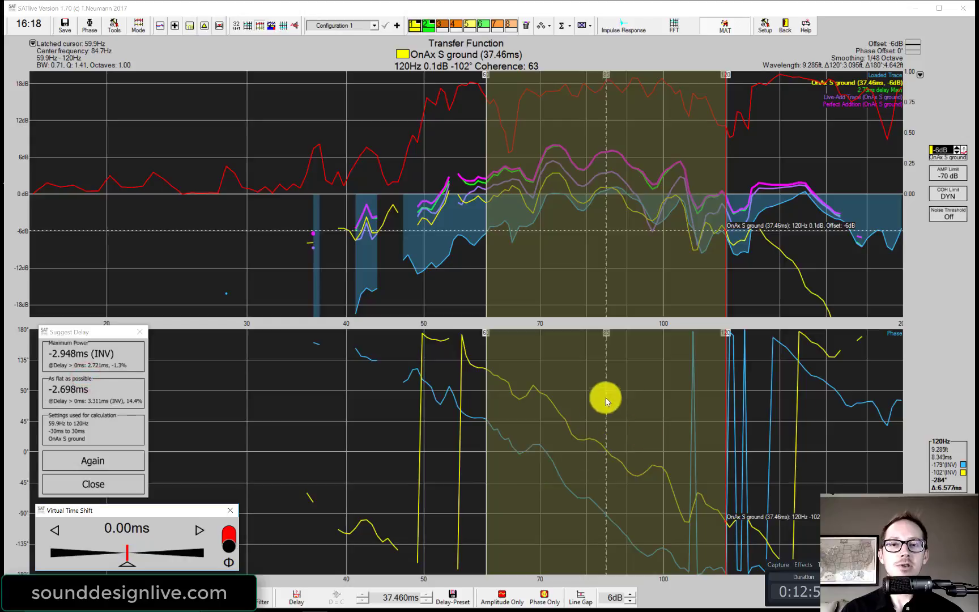
click(227, 533)
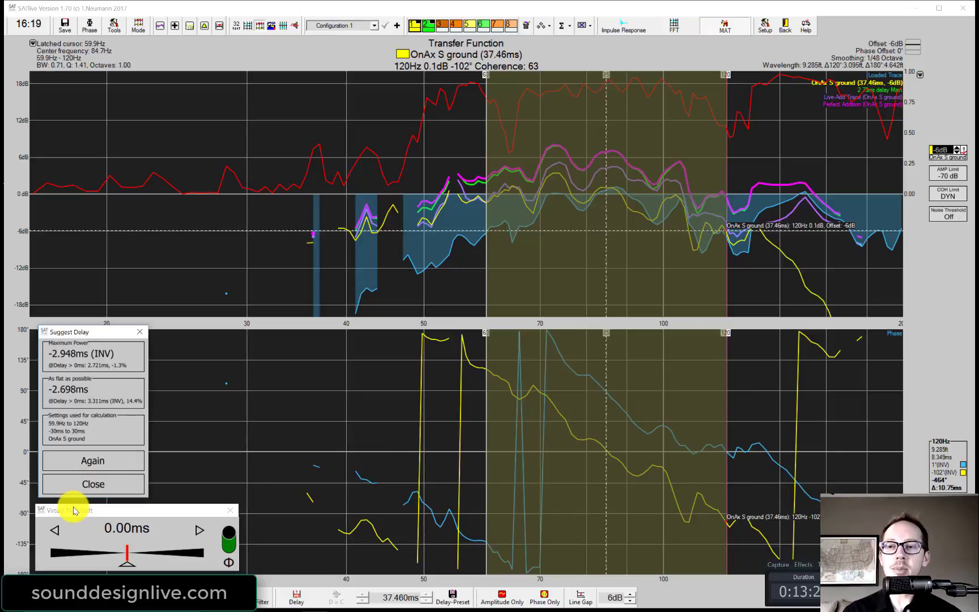
Reapply inverted polarity with a −3.00 ms time shift and place the cursor at 78.1 Hz
click(228, 537)
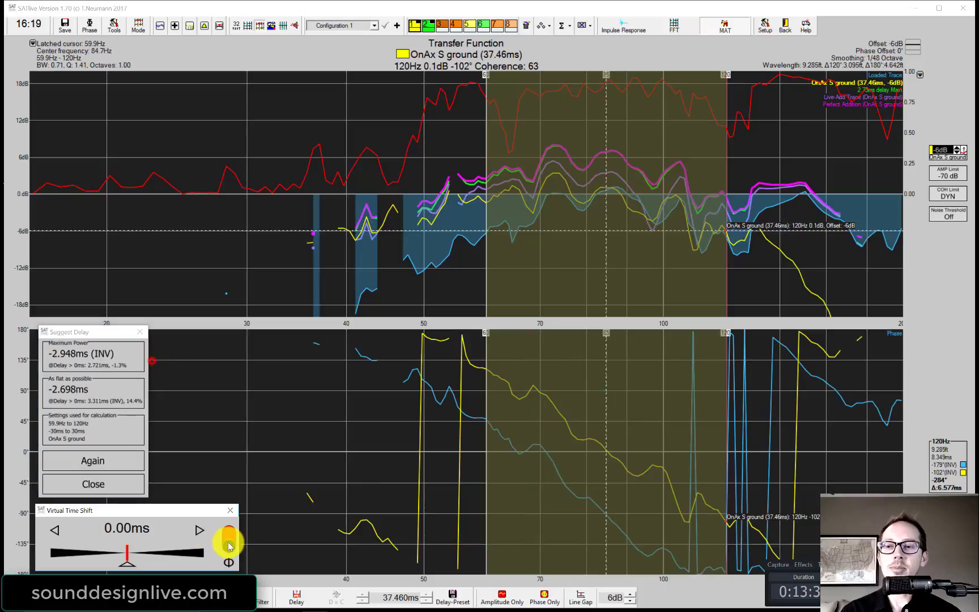
click(61, 531)
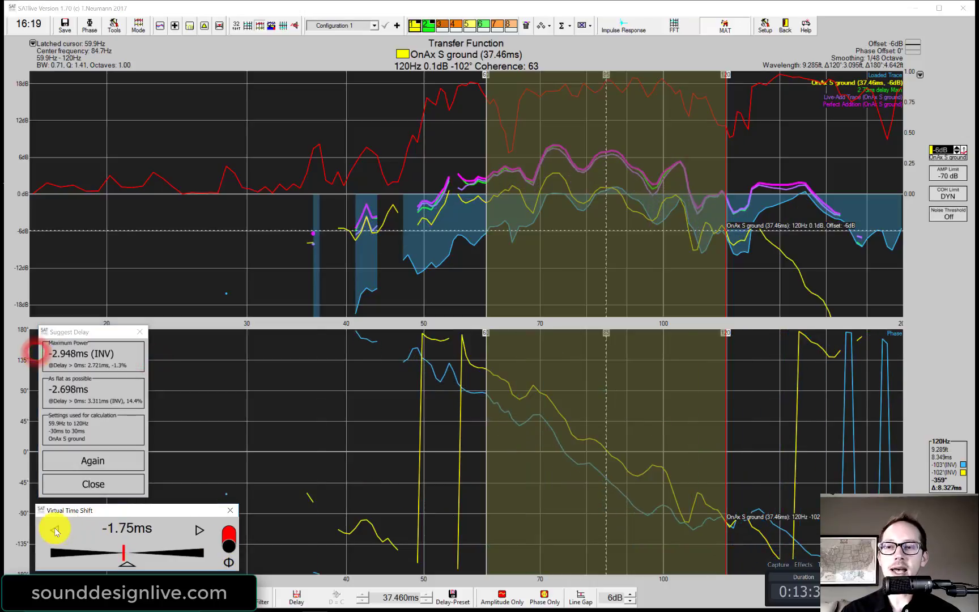
click(199, 530)
click(578, 200)
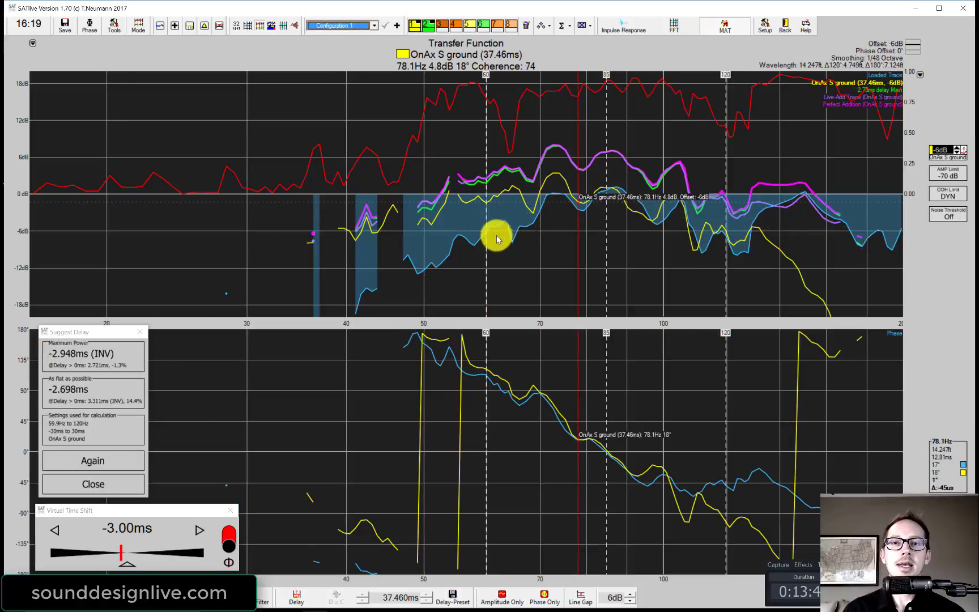